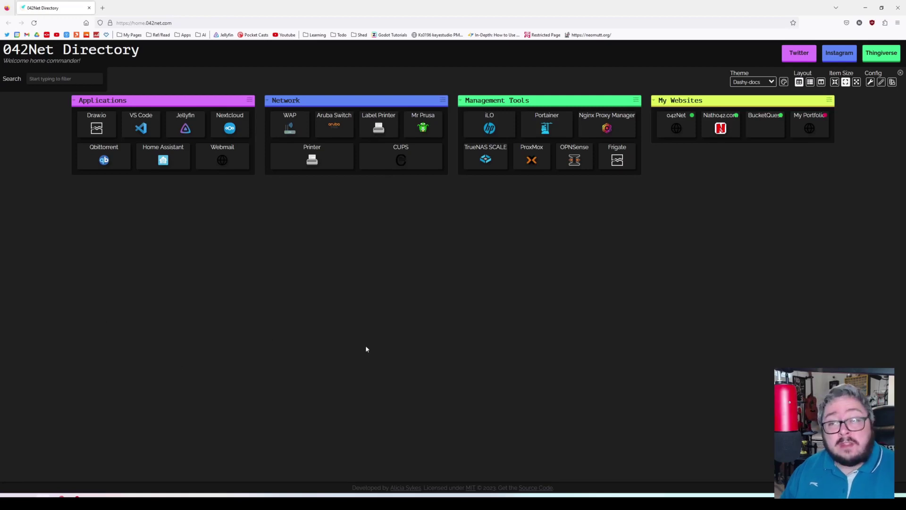
# - Open OctoPrint's Settings and show the Plugin Manager's installed plugins list
pyautogui.click(156, 23)
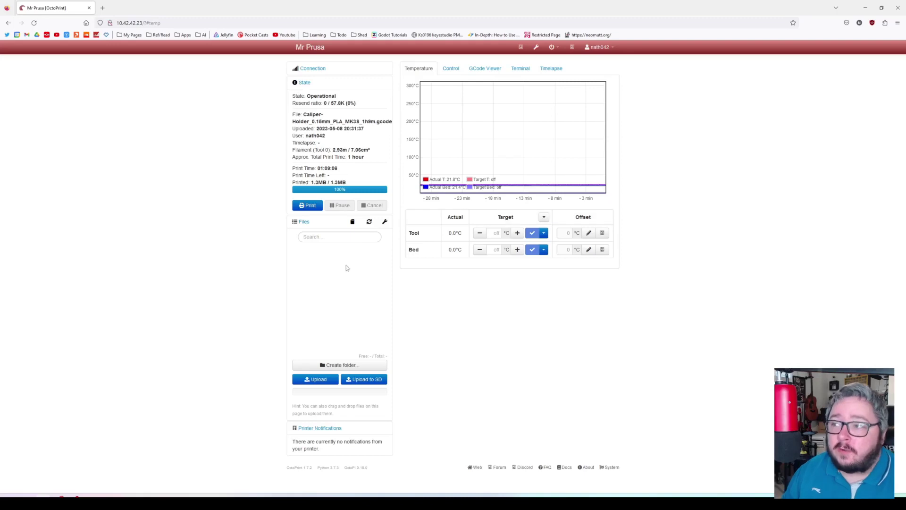
pyautogui.moveTo(522, 47)
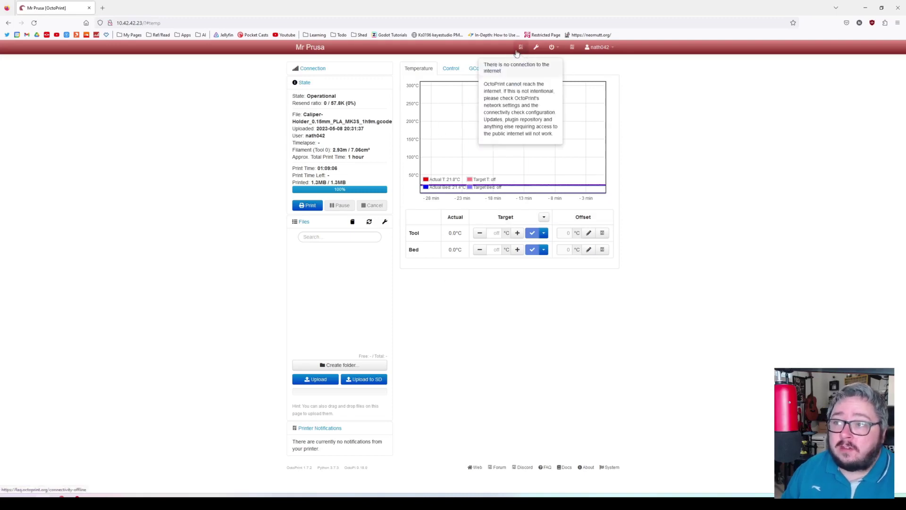
pyautogui.click(537, 49)
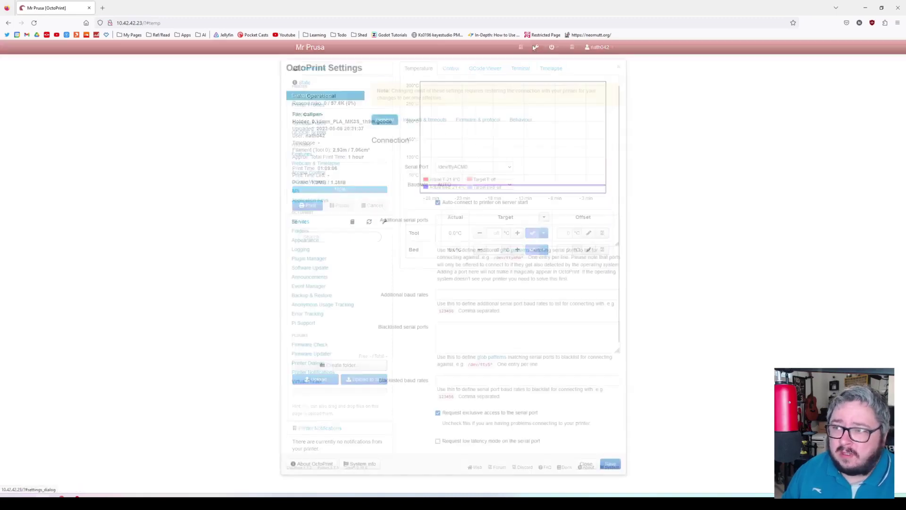
pyautogui.moveTo(382, 165)
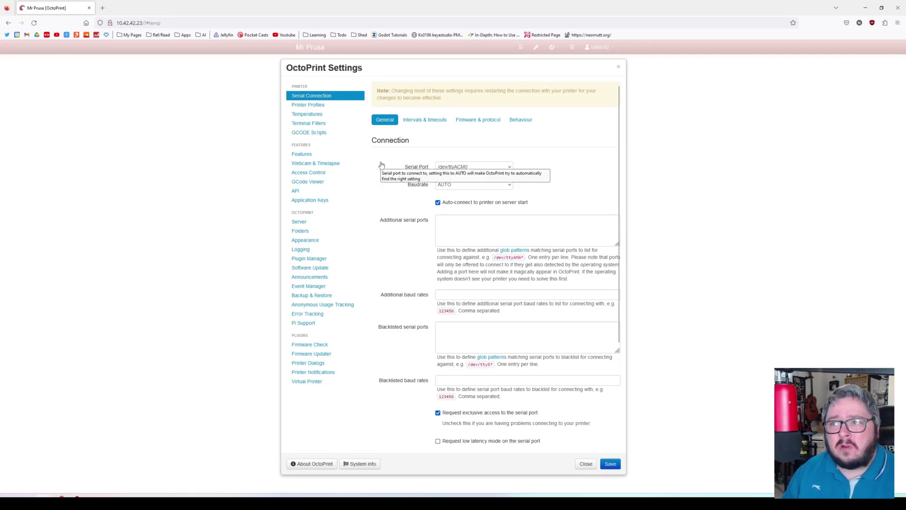
pyautogui.click(313, 262)
# - Open Get More to show Install new Plugins, noting the repository-unavailable message
pyautogui.scroll(-3, 447, 314)
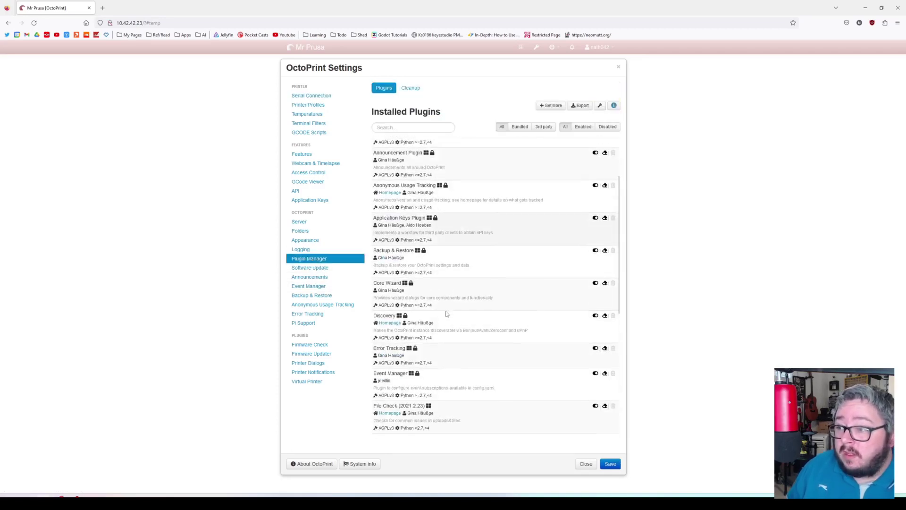
pyautogui.scroll(-5, 447, 314)
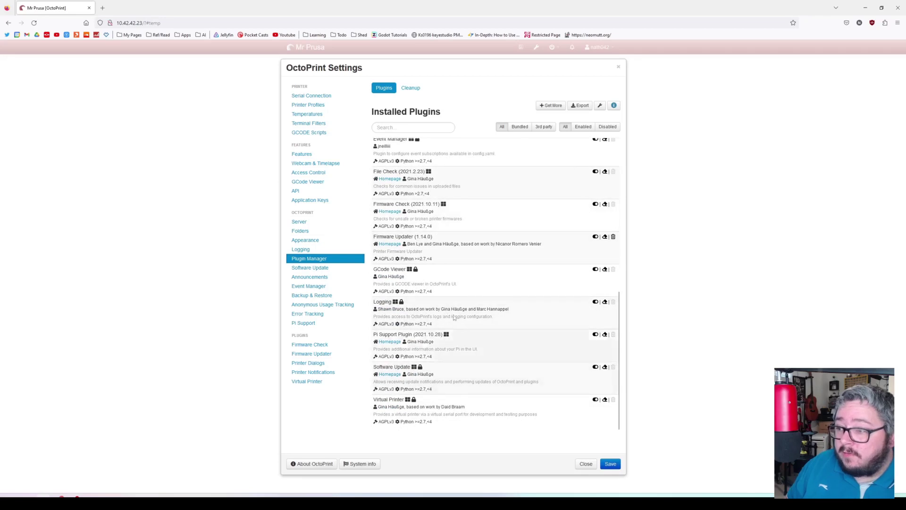
pyautogui.scroll(10, 526, 265)
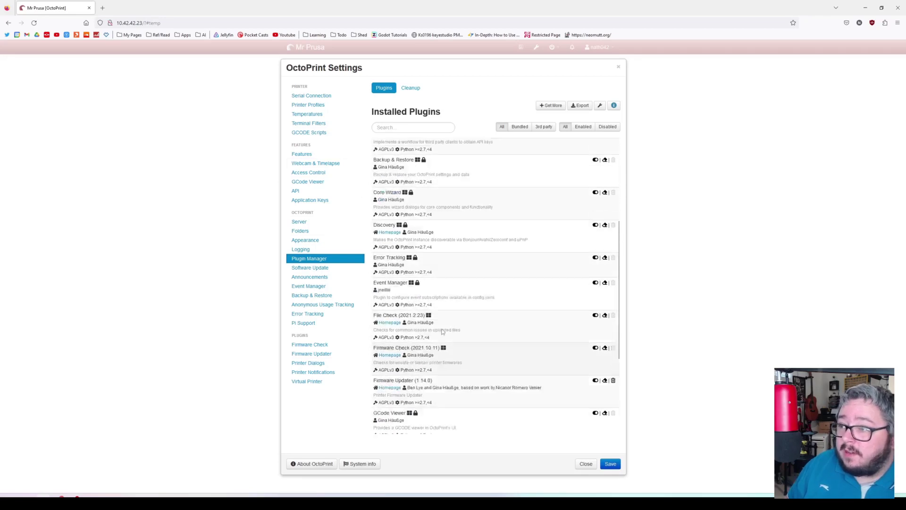
pyautogui.click(557, 104)
pyautogui.moveTo(475, 187)
pyautogui.mouseDown()
pyautogui.moveTo(448, 186)
pyautogui.moveTo(470, 174)
pyautogui.mouseUp()
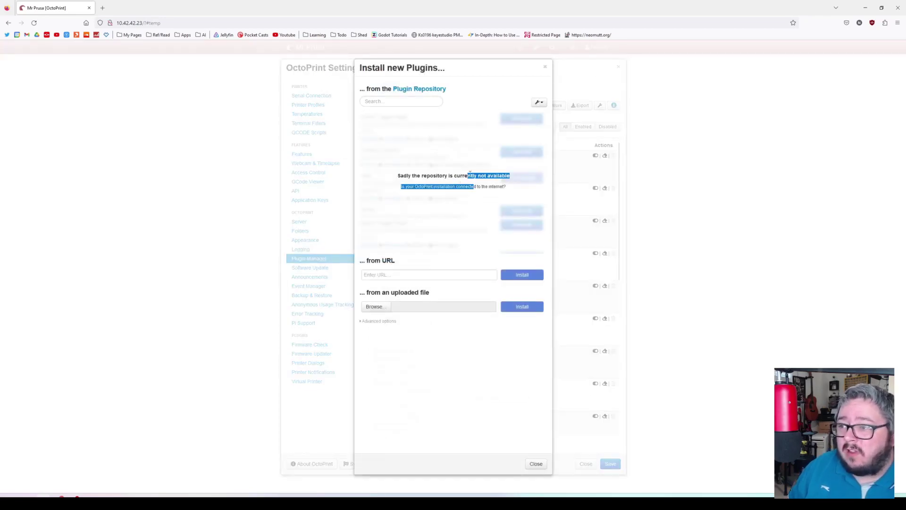
pyautogui.click(456, 215)
pyautogui.click(578, 198)
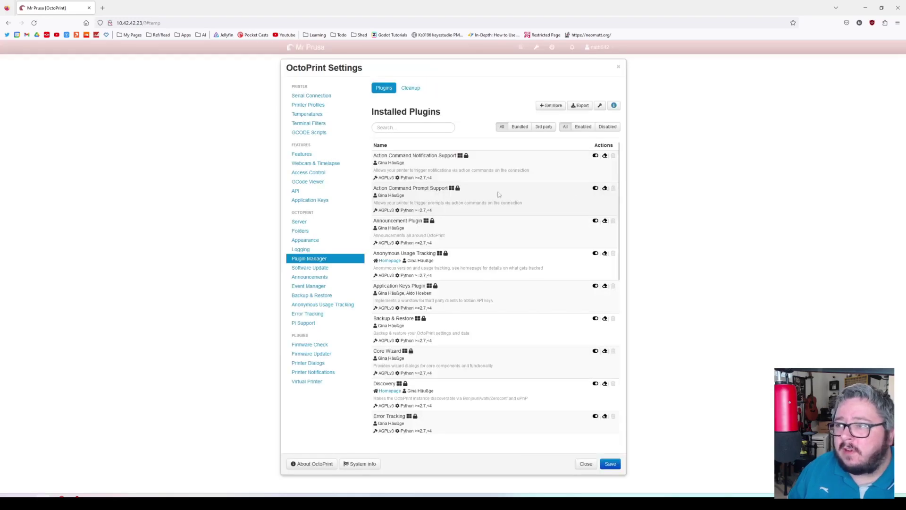
pyautogui.click(540, 107)
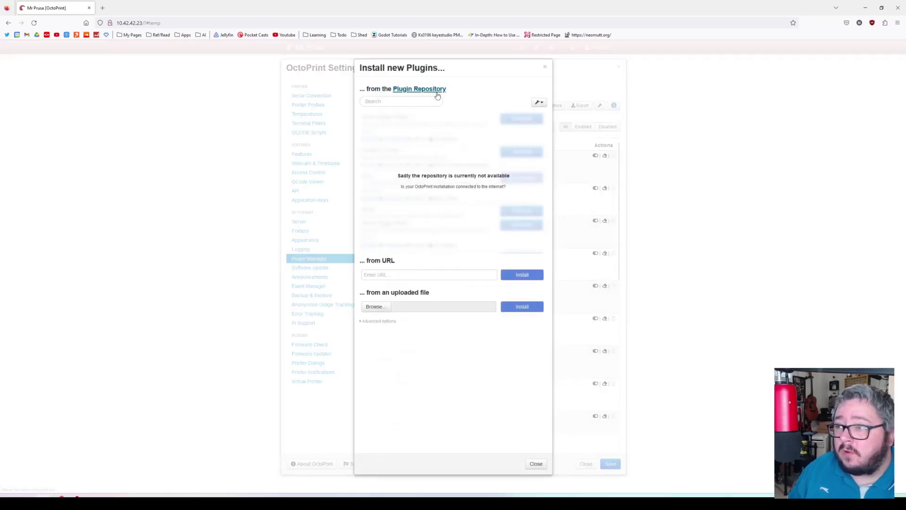
# - Open the online OctoPrint Plugin Repository in a new tab and browse it
pyautogui.click(437, 93)
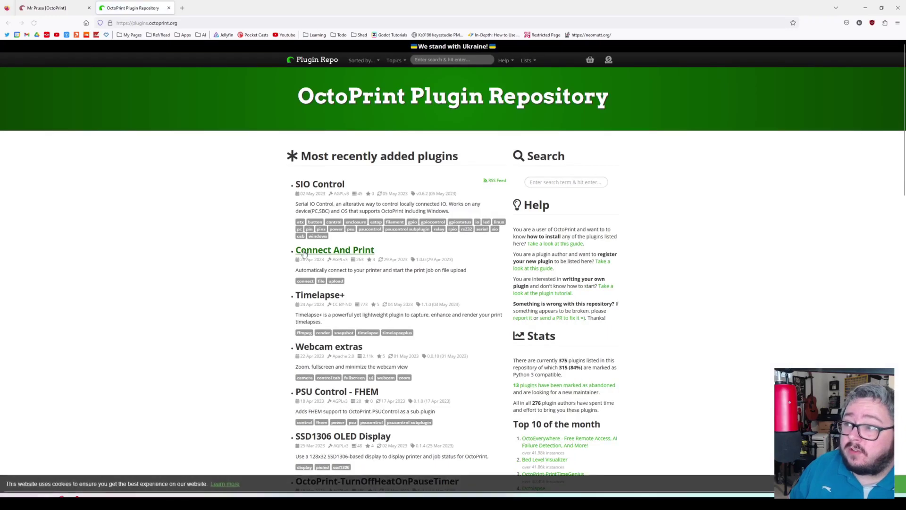
pyautogui.scroll(-7, 304, 253)
pyautogui.scroll(4, 185, 249)
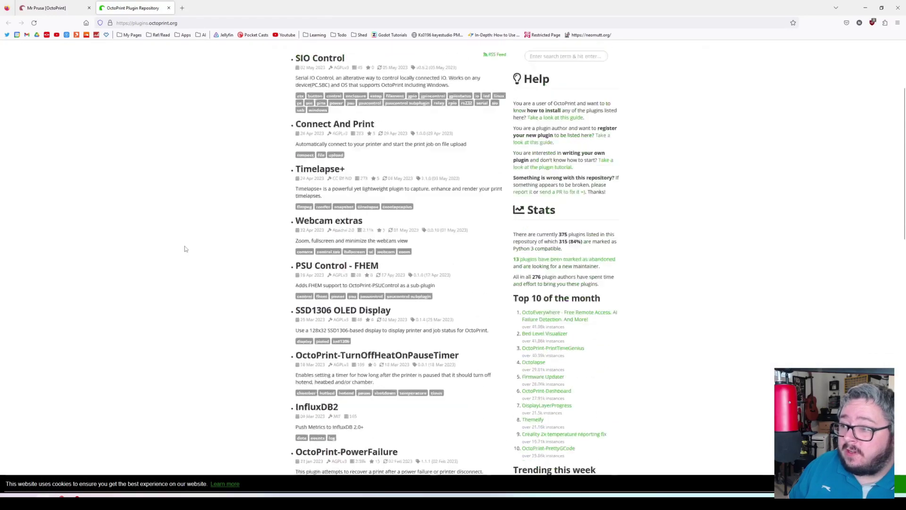
pyautogui.scroll(-9, 185, 249)
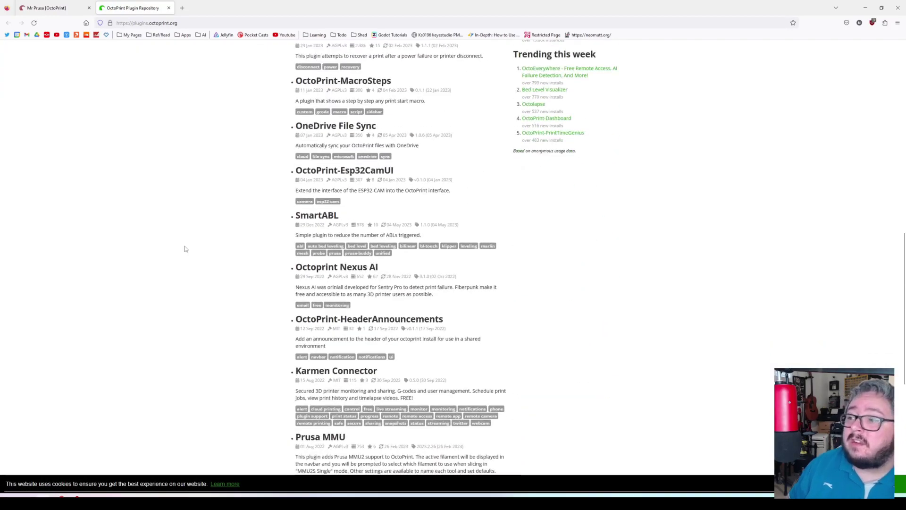
pyautogui.hotkey('ctrl', 'f')
pyautogui.scroll(10, 211, 242)
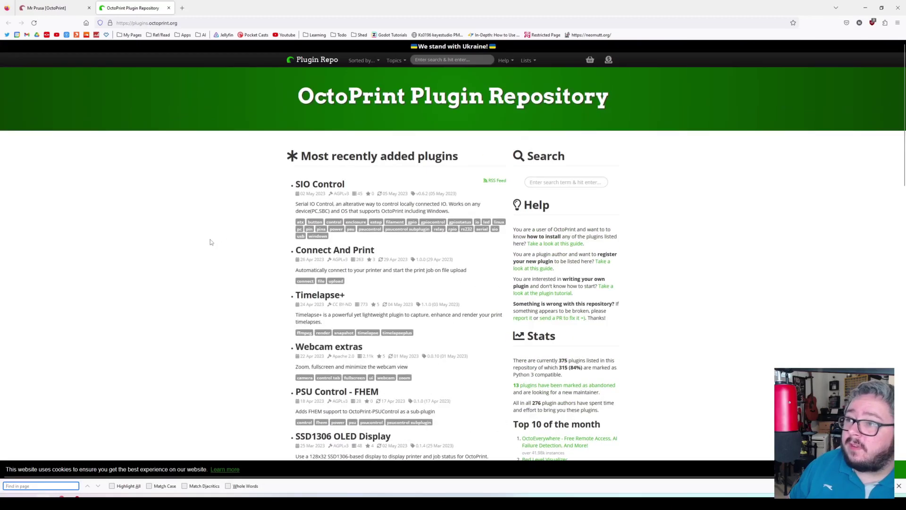
# - Search the repository for 'firmware', open Firmware Updater, and select its installation URL
pyautogui.click(597, 182)
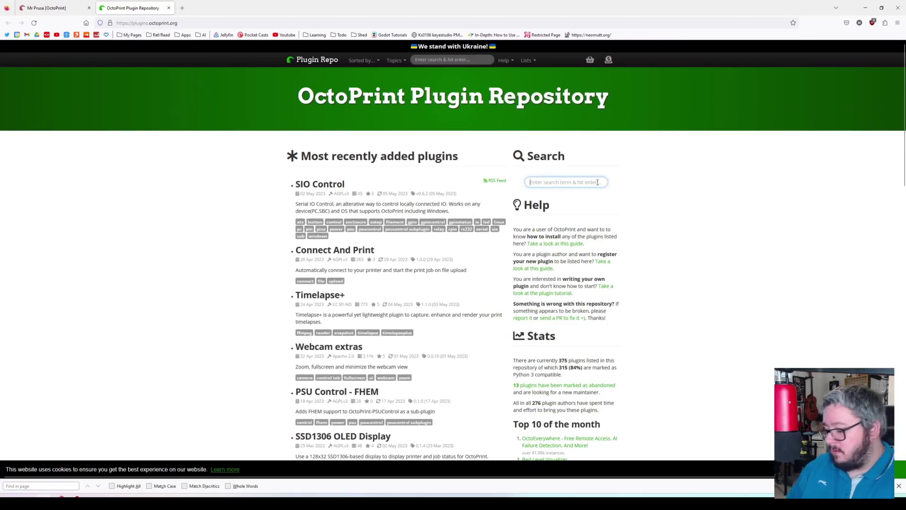
pyautogui.write('firmware')
pyautogui.press('Return')
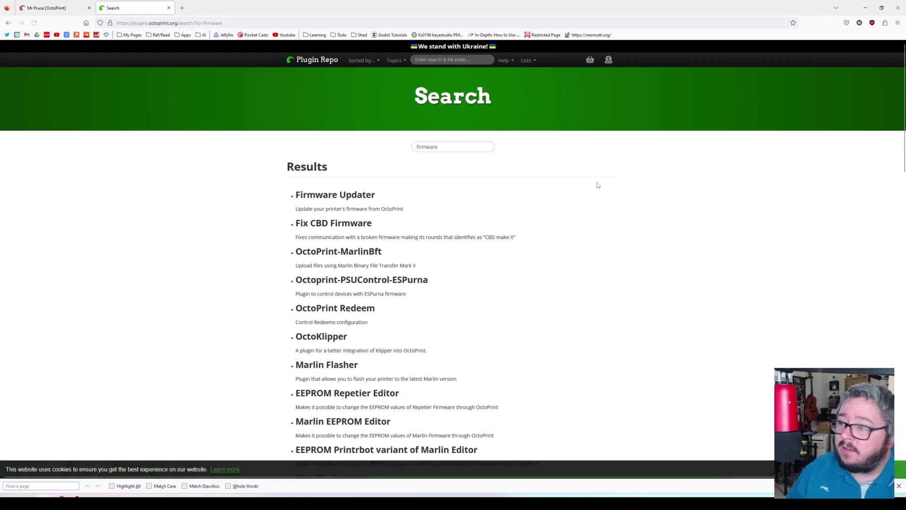
pyautogui.click(335, 194)
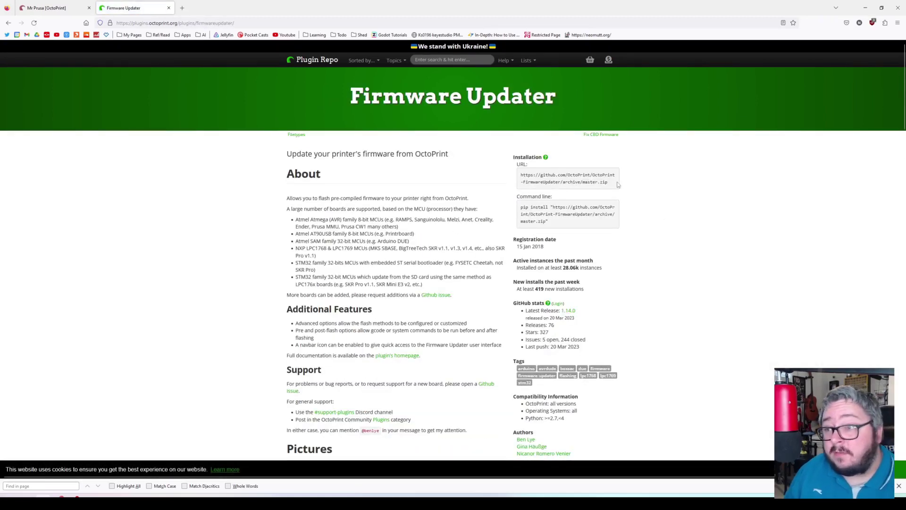
pyautogui.moveTo(614, 186); pyautogui.dragTo(521, 177)
pyautogui.hotkey('ctrl', 'c')
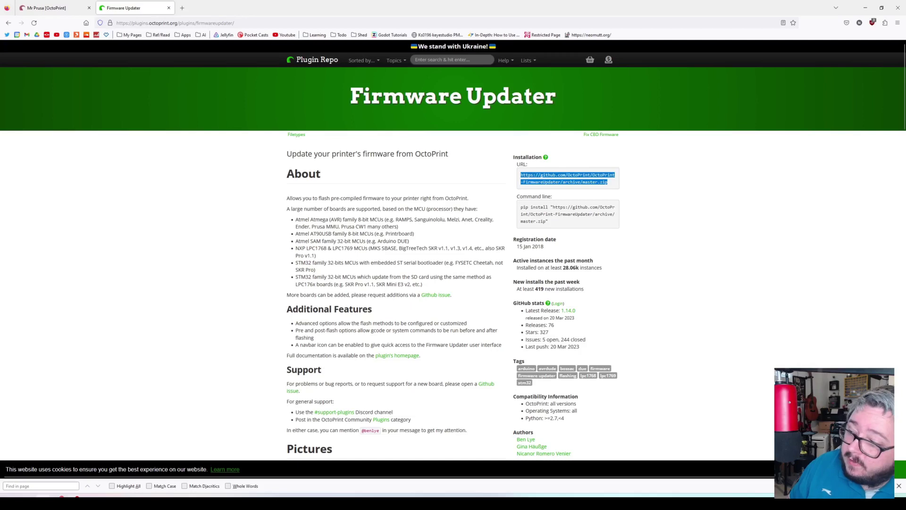
pyautogui.moveTo(74, 503)
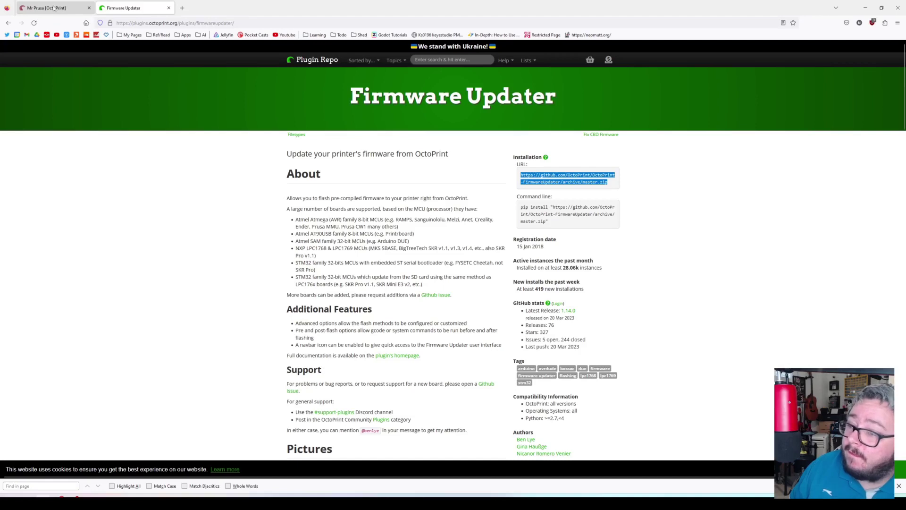
# - Paste the Firmware Updater archive URL into OctoPrint's '...from URL' field and install it
pyautogui.click(54, 9)
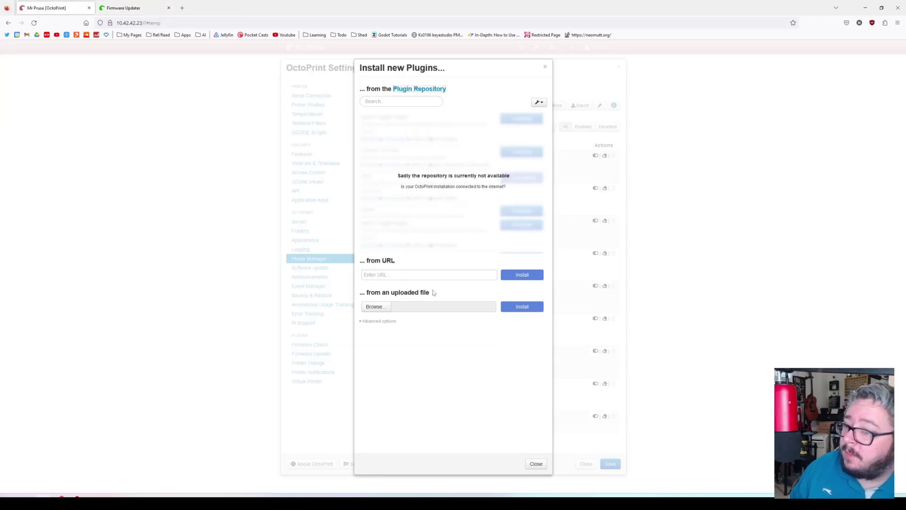
pyautogui.click(407, 275)
pyautogui.hotkey('ctrl', 'v')
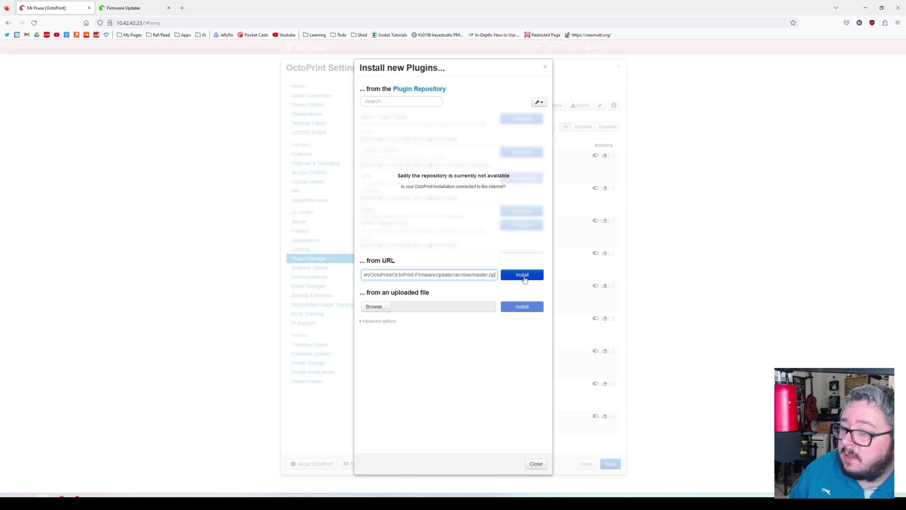
pyautogui.click(524, 276)
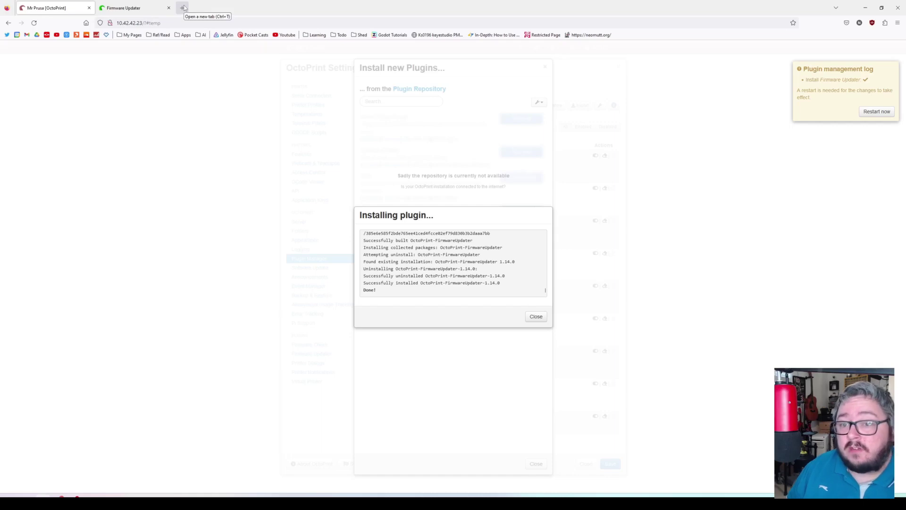
# - Search 'prusa firmware' and download the MK3S+ firmware 3.12.2 package from Prusa Knowledge Base
pyautogui.click(183, 8)
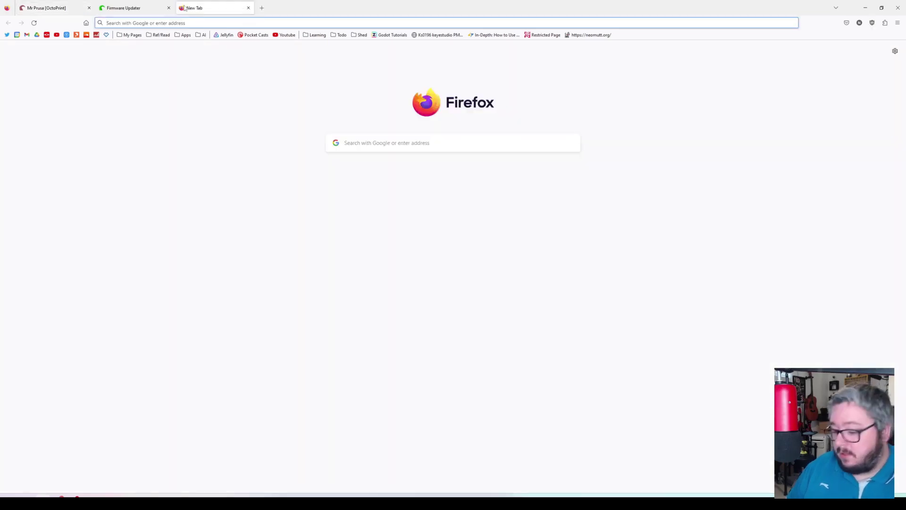
pyautogui.write('prusa firmware')
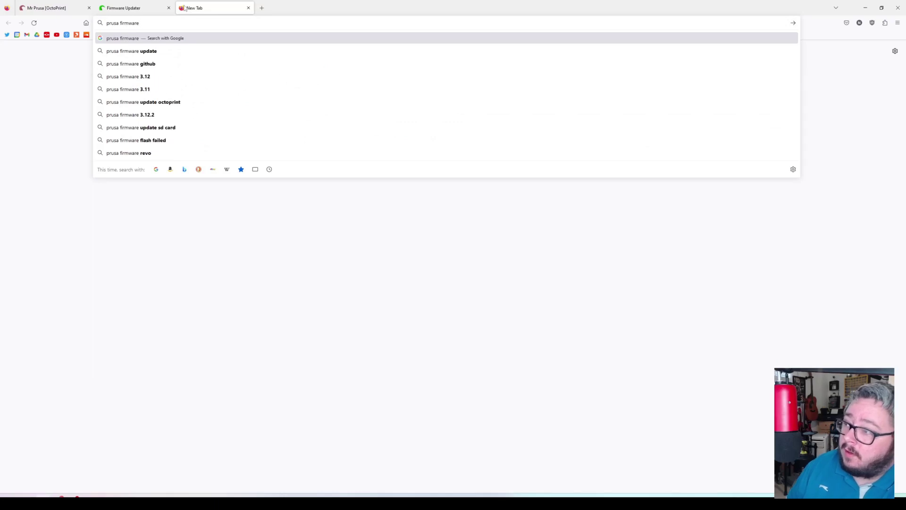
pyautogui.press('Return')
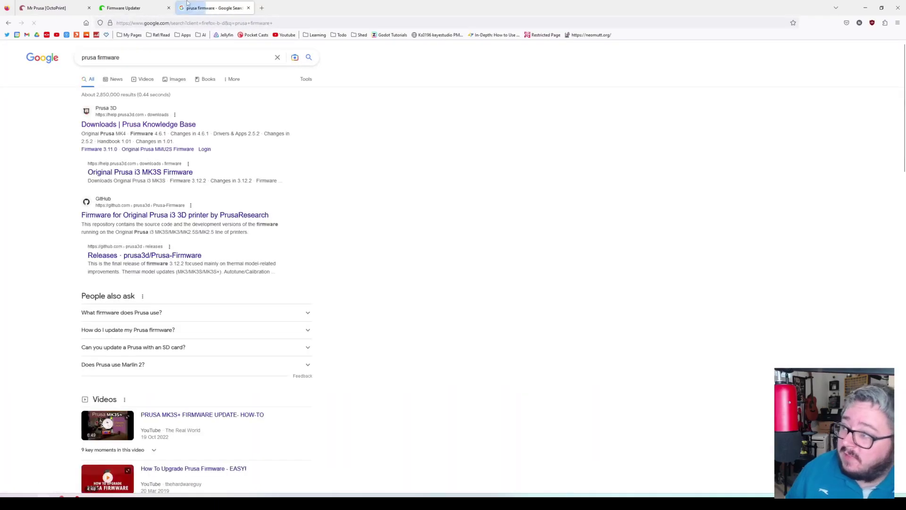
pyautogui.click(140, 125)
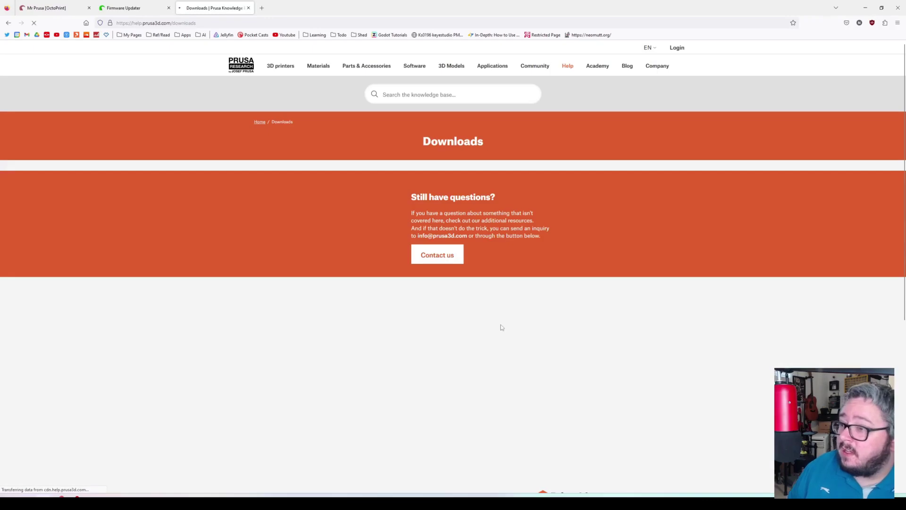
pyautogui.scroll(-2, 437, 283)
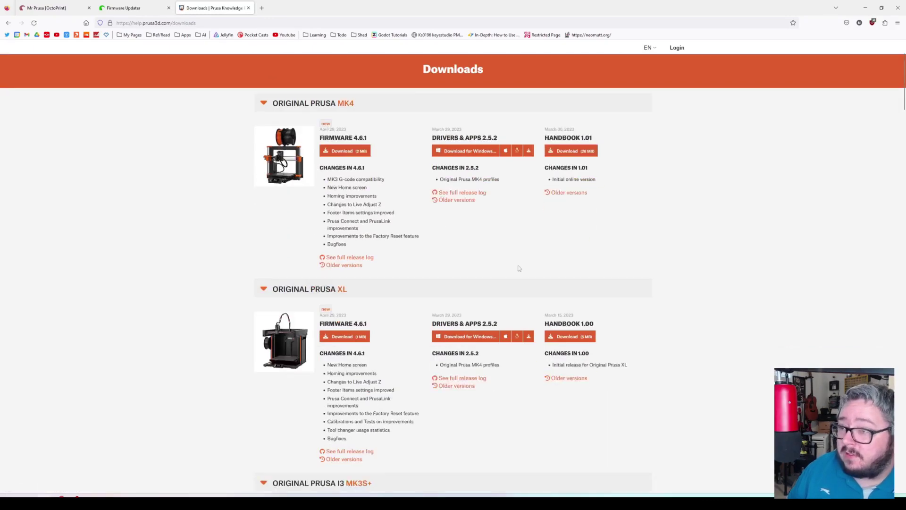
pyautogui.scroll(-7, 418, 243)
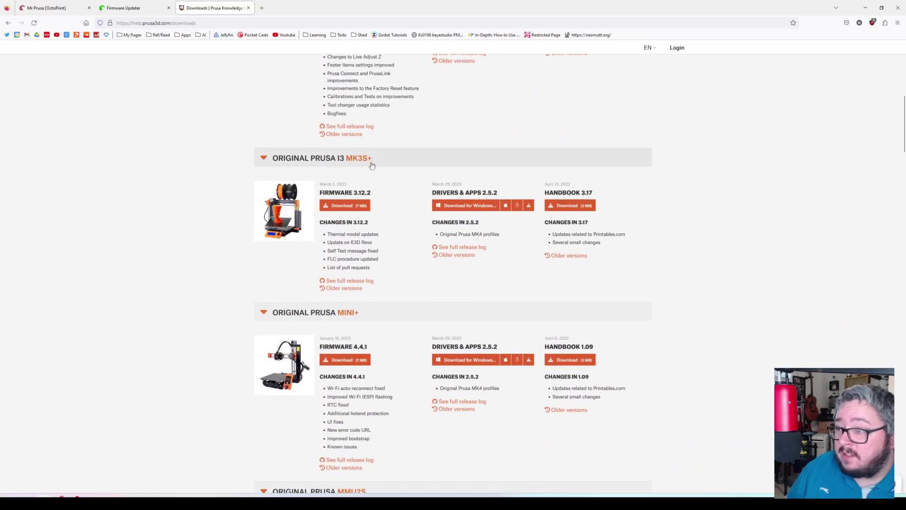
pyautogui.click(357, 207)
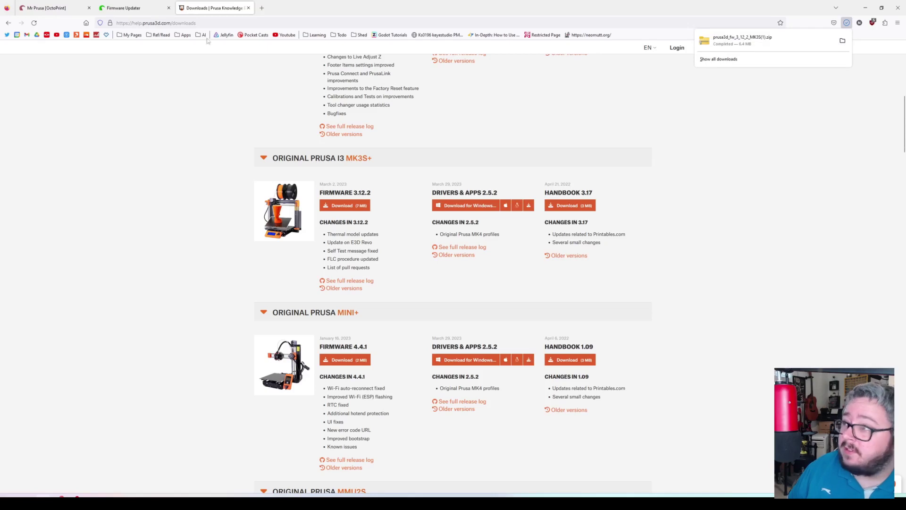
# - Close the extra tabs and finished install dialogs, then show Firmware Updater in Settings
pyautogui.click(127, 6)
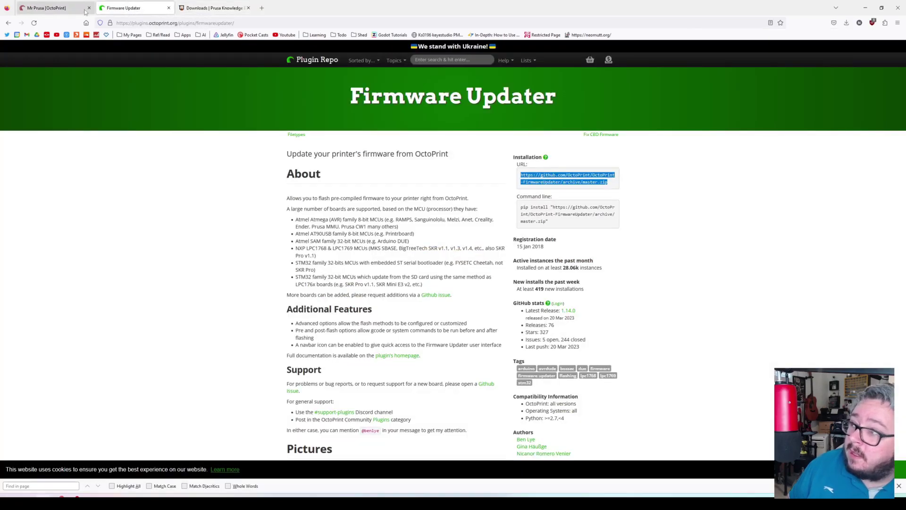
pyautogui.click(169, 8)
pyautogui.click(169, 8)
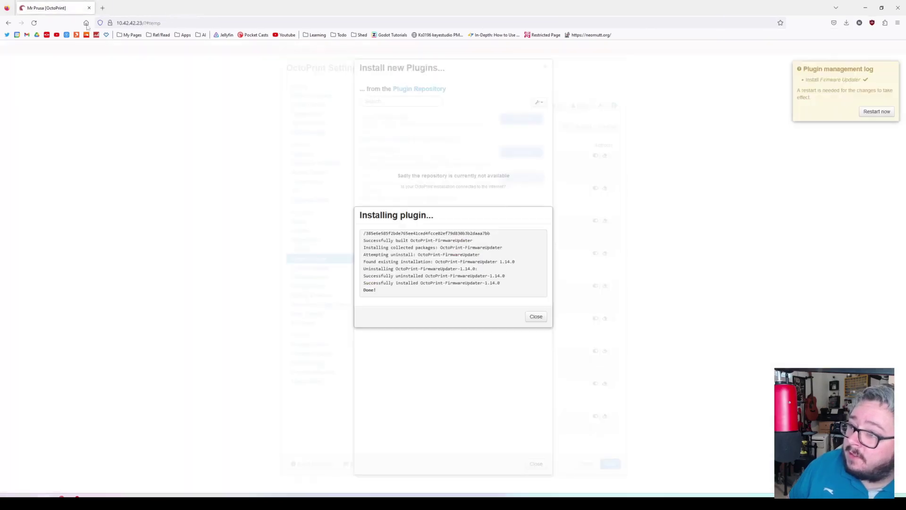
pyautogui.click(536, 317)
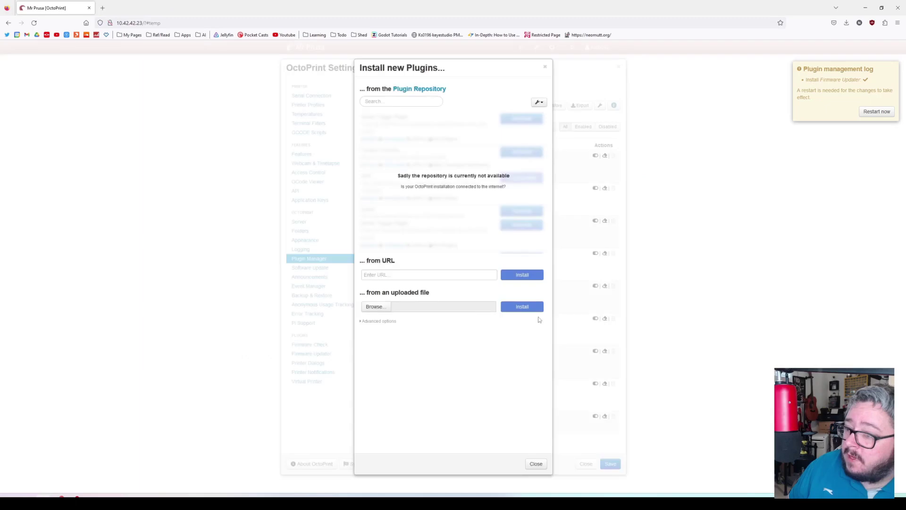
pyautogui.click(707, 380)
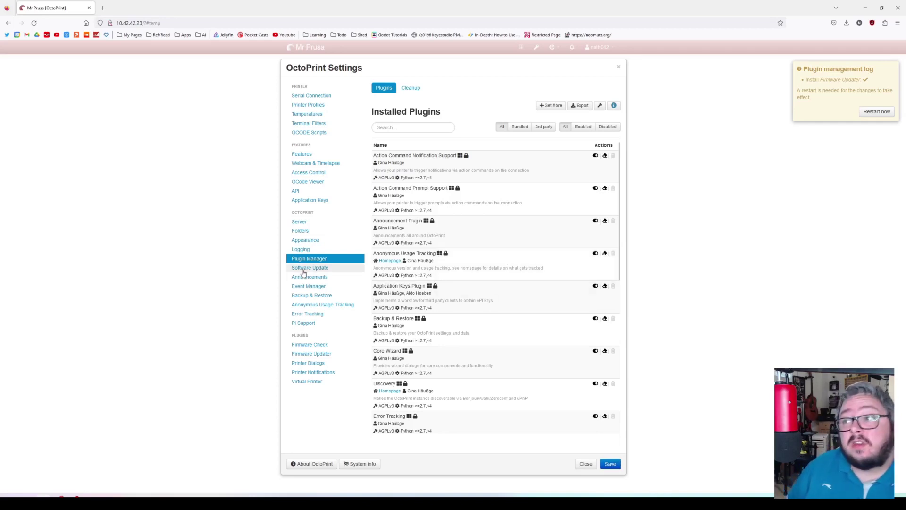
pyautogui.click(321, 356)
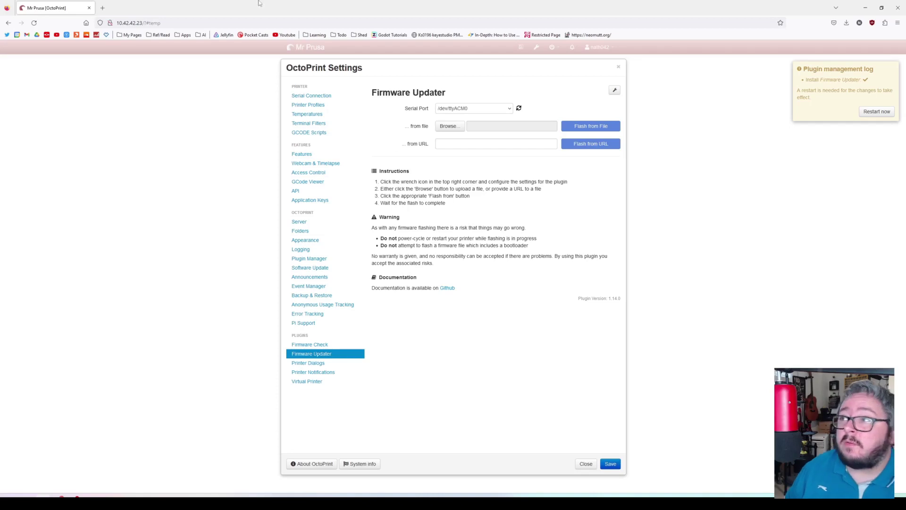
# - Search 'putty download' in a new tab and go to the putty.org site
pyautogui.click(103, 8)
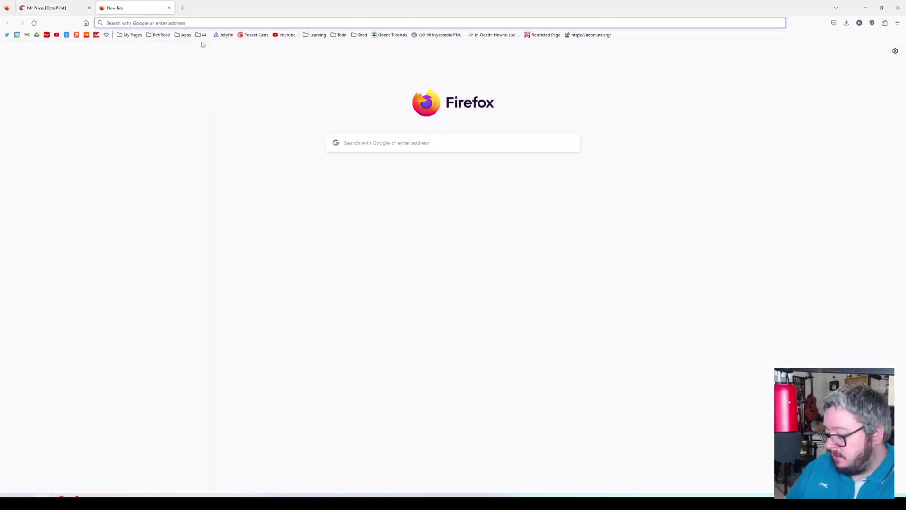
pyautogui.write('putty ')
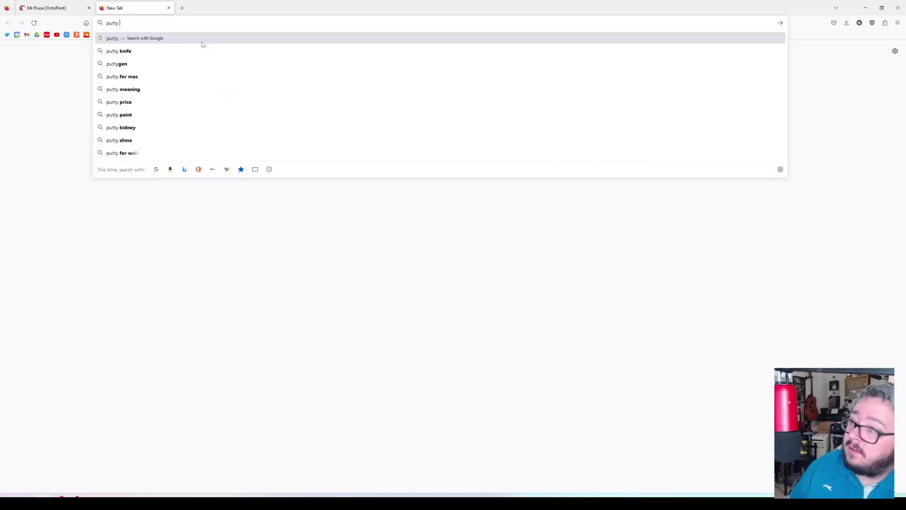
pyautogui.write('download')
pyautogui.press('Return')
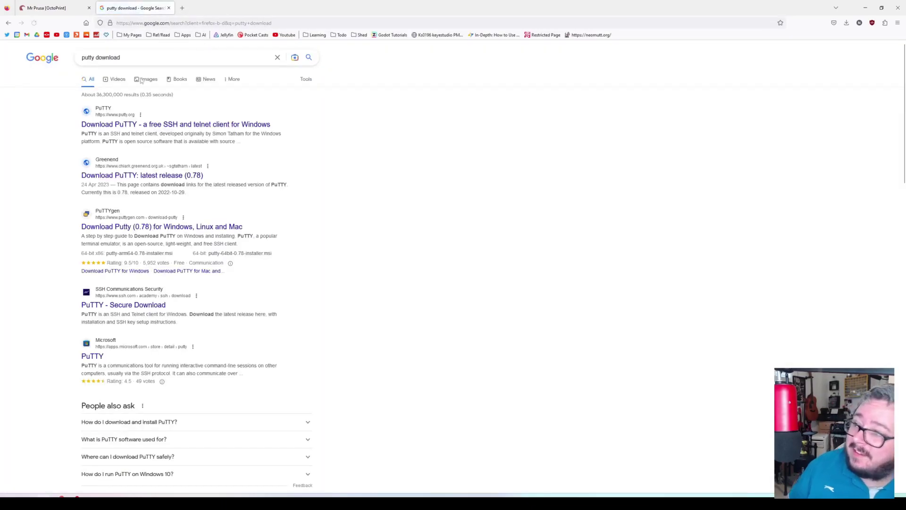
pyautogui.click(94, 125)
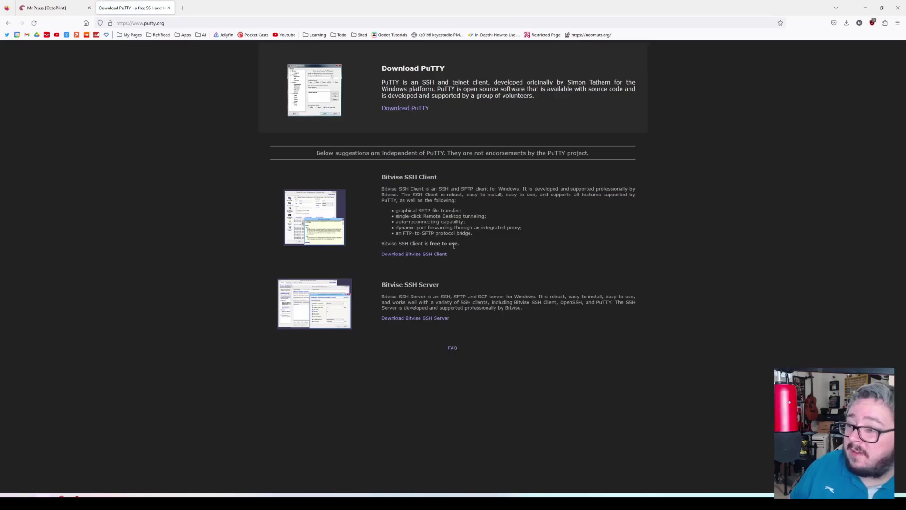
pyautogui.press('super')
# - Launch PuTTY, load the Octoprint session with host 10.42.42.23, and connect
pyautogui.write('putty')
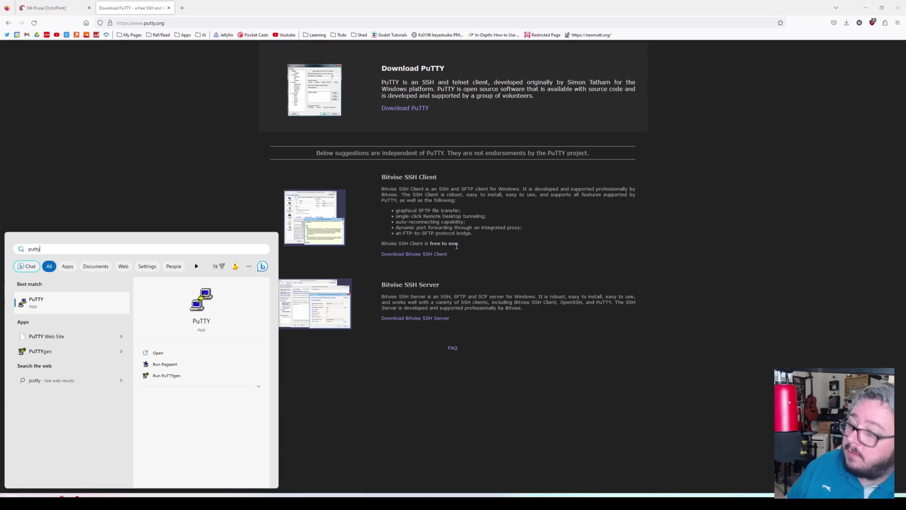
pyautogui.press('Return')
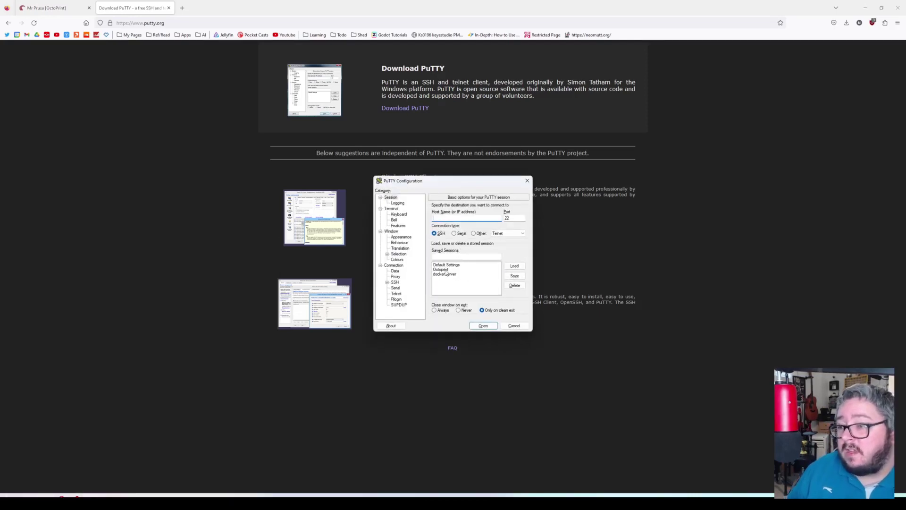
pyautogui.click(448, 270)
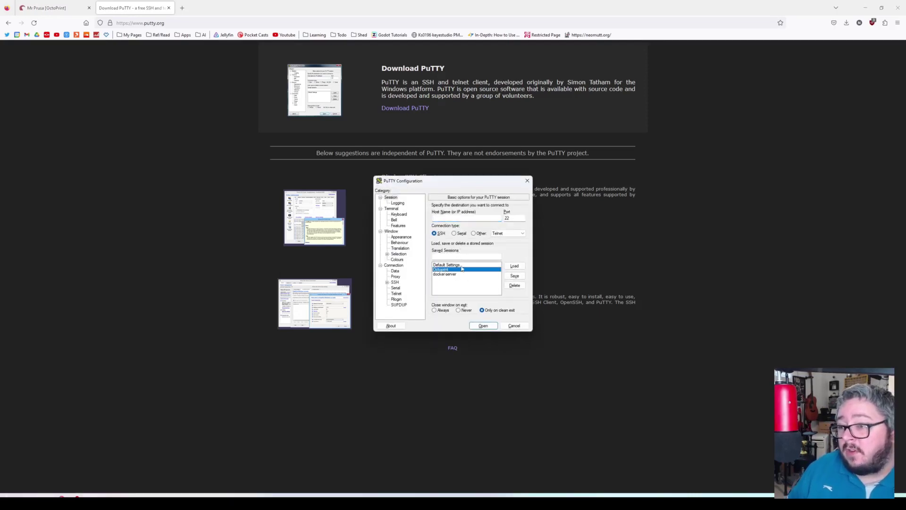
pyautogui.click(445, 217)
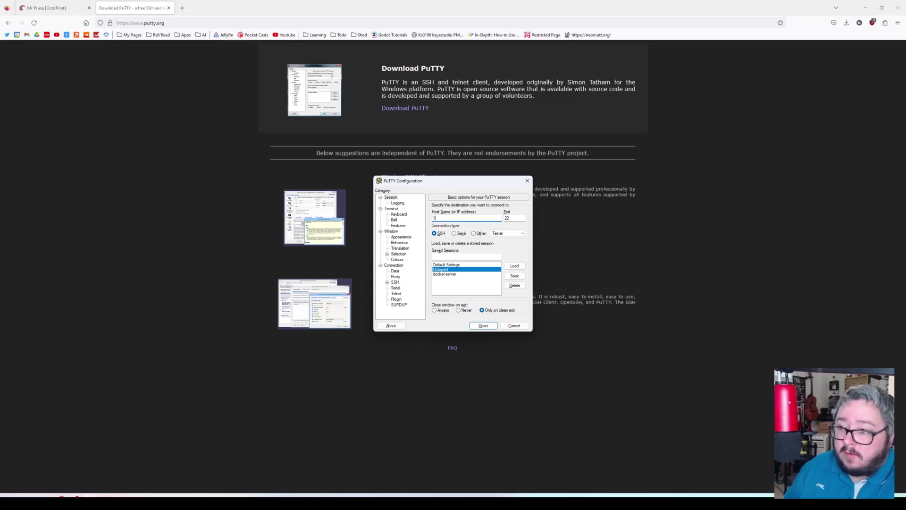
pyautogui.write('10.42.42.23')
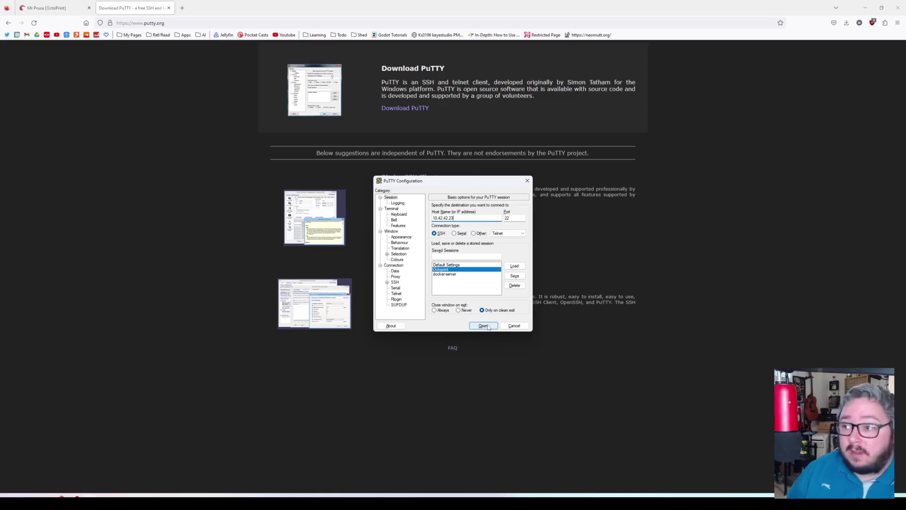
pyautogui.click(488, 327)
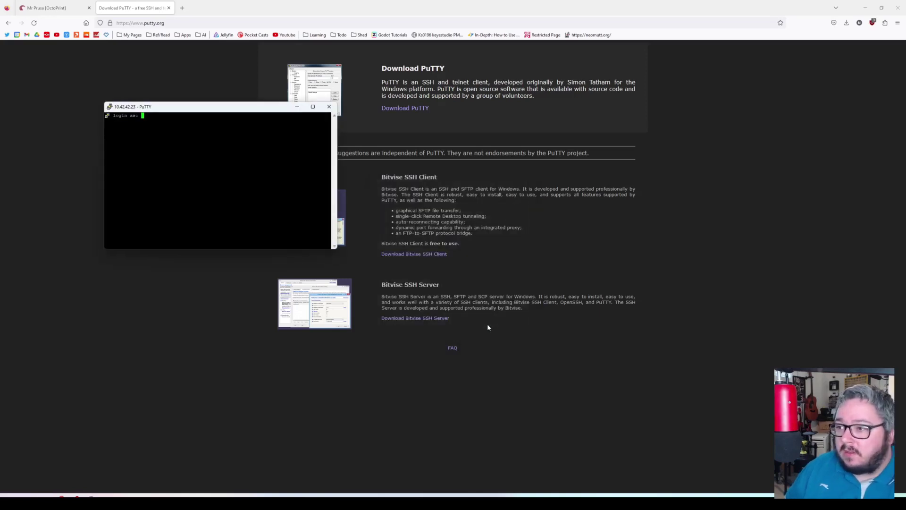
# - Log in to the OctoPi at PuTTY's prompt with the username and password
pyautogui.moveTo(206, 111); pyautogui.dragTo(570, 172)
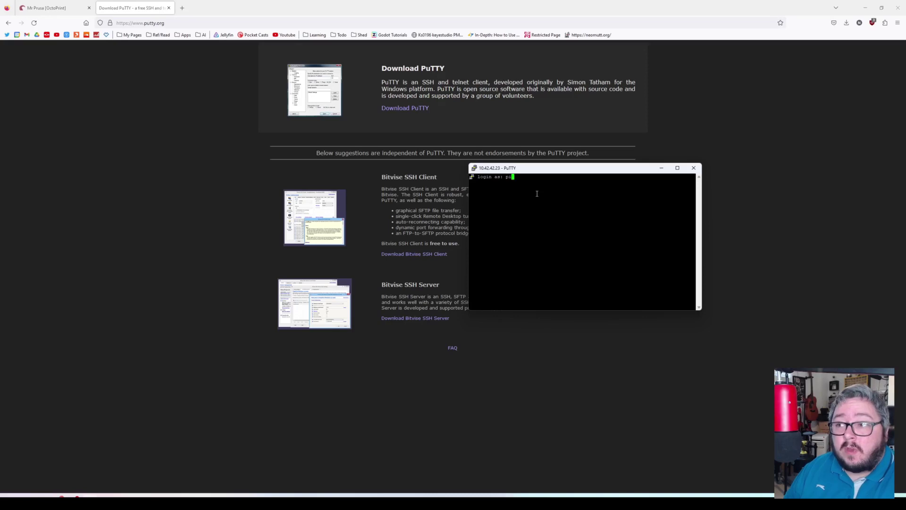
pyautogui.press('Return')
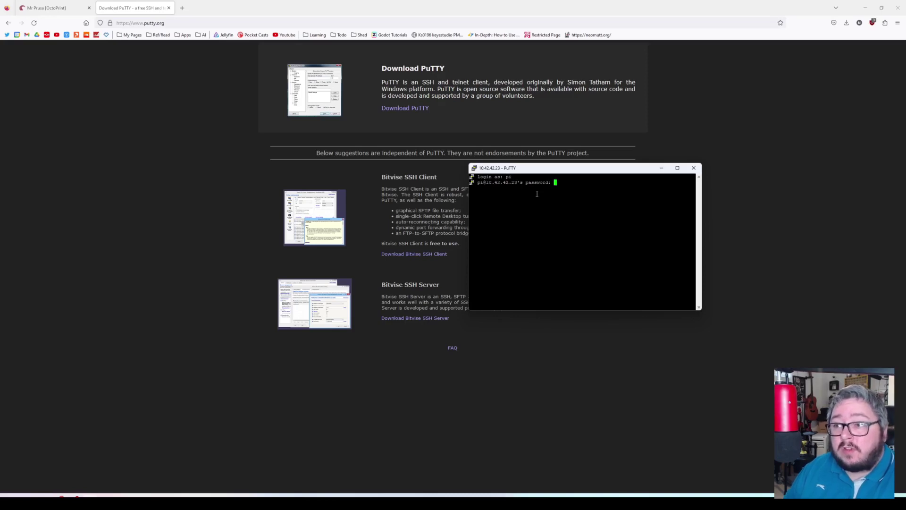
pyautogui.press('Return')
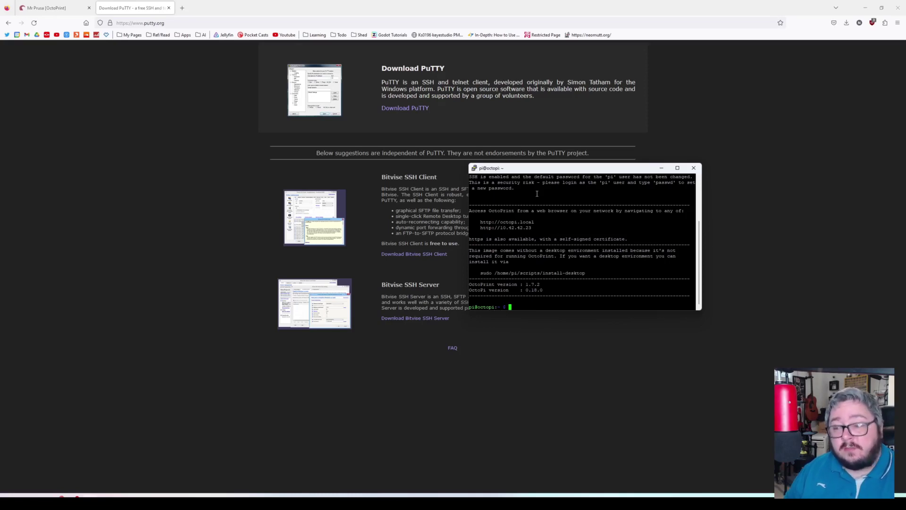
pyautogui.scroll(4, 529, 227)
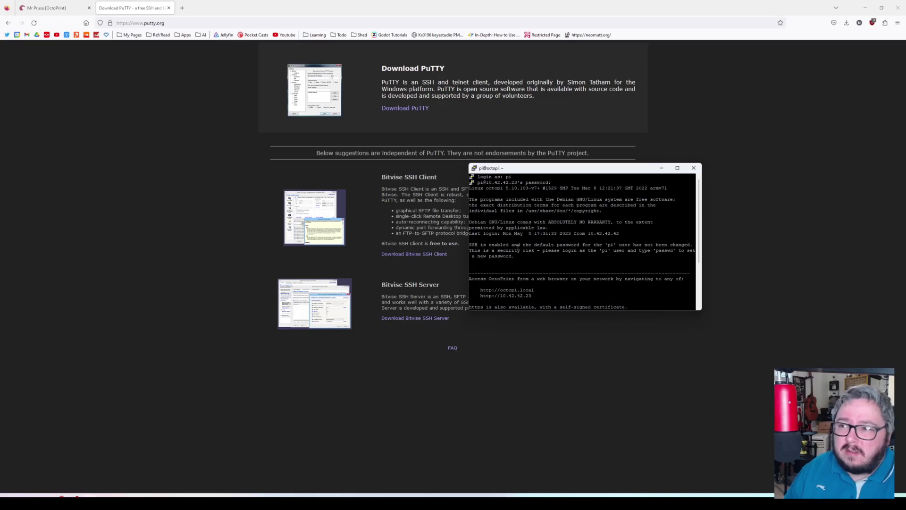
pyautogui.moveTo(520, 170)
pyautogui.mouseDown()
pyautogui.moveTo(633, 235)
pyautogui.moveTo(549, 176)
pyautogui.moveTo(513, 170)
pyautogui.mouseUp()
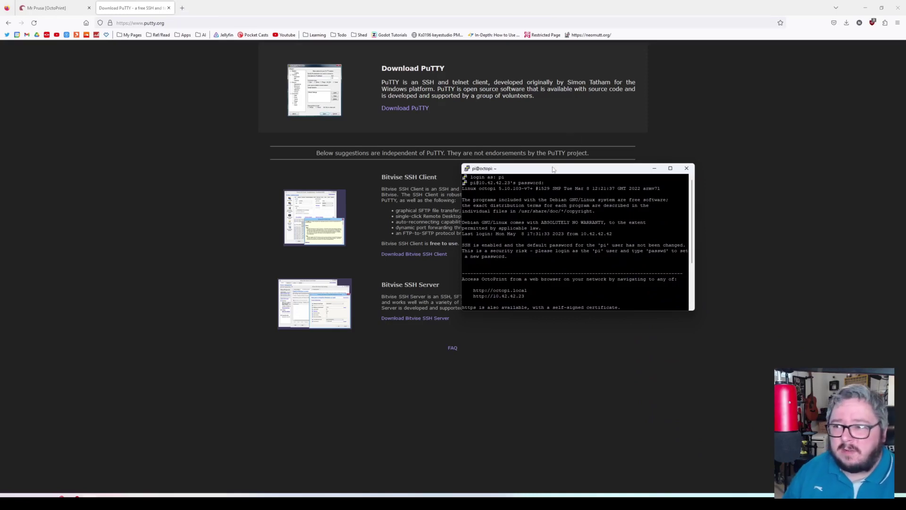
pyautogui.moveTo(554, 172); pyautogui.dragTo(550, 172)
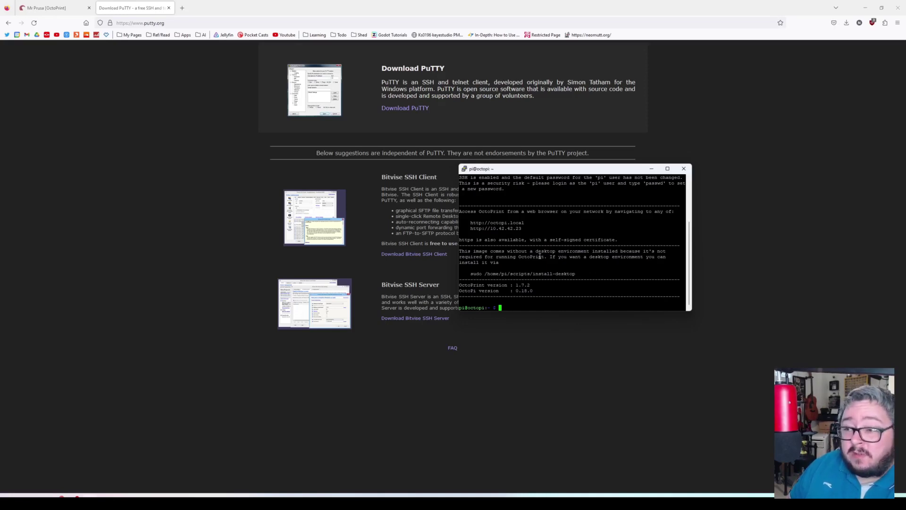
# - Check the Path to avrdude setting in OctoPrint's Firmware Updater configuration
pyautogui.click(46, 8)
pyautogui.click(615, 90)
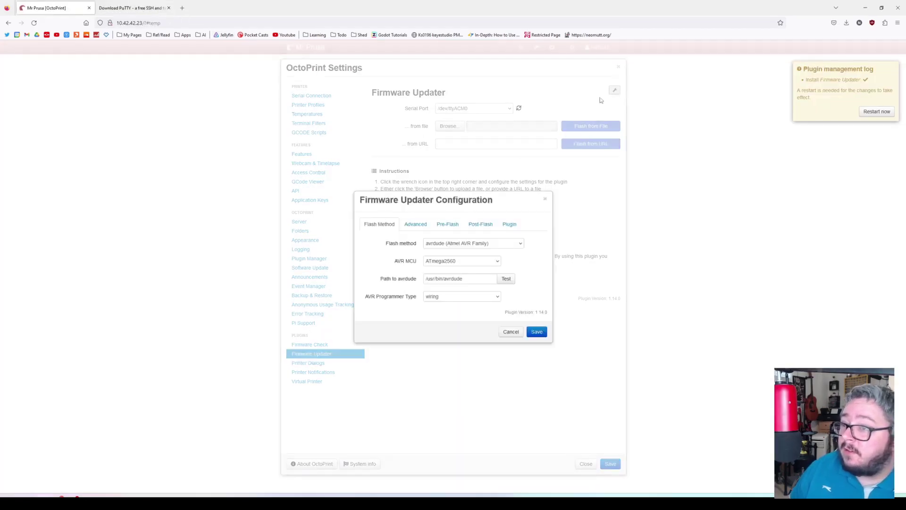
pyautogui.click(464, 280)
# - Run 'sudo apt install avrdude' in the SSH session and authorize it with the password
pyautogui.hotkey('alt', 'Tab')
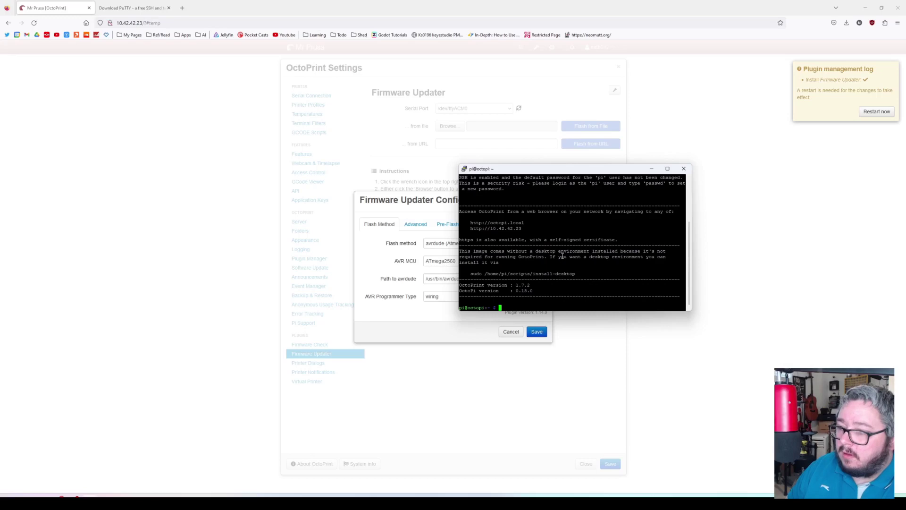
pyautogui.write('sudo')
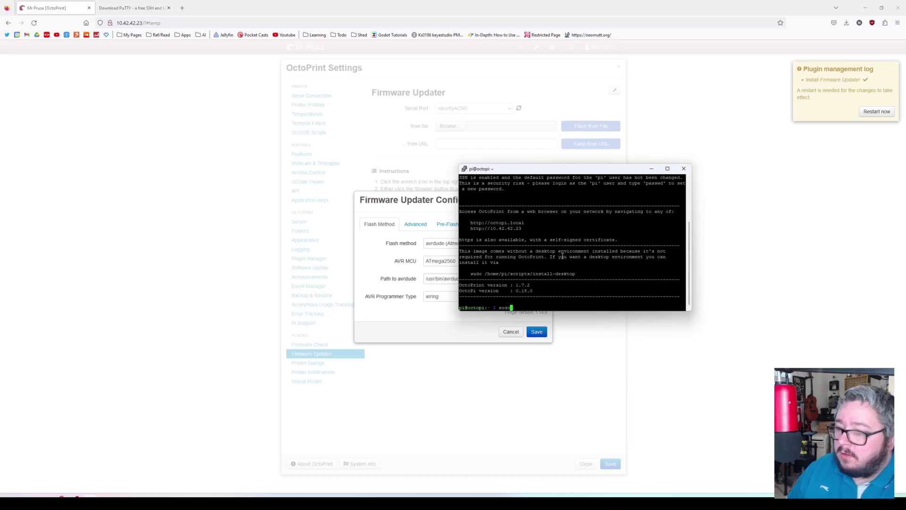
pyautogui.write(' apt install avrdude')
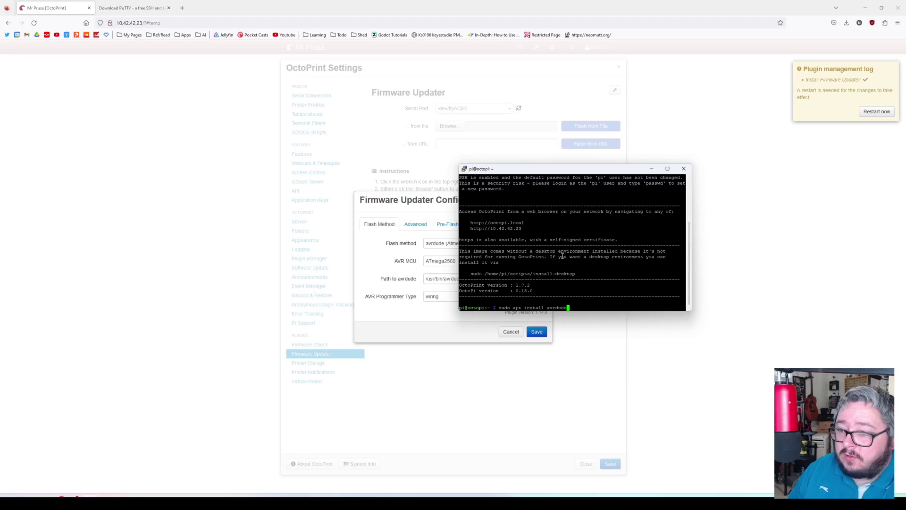
pyautogui.press('Return')
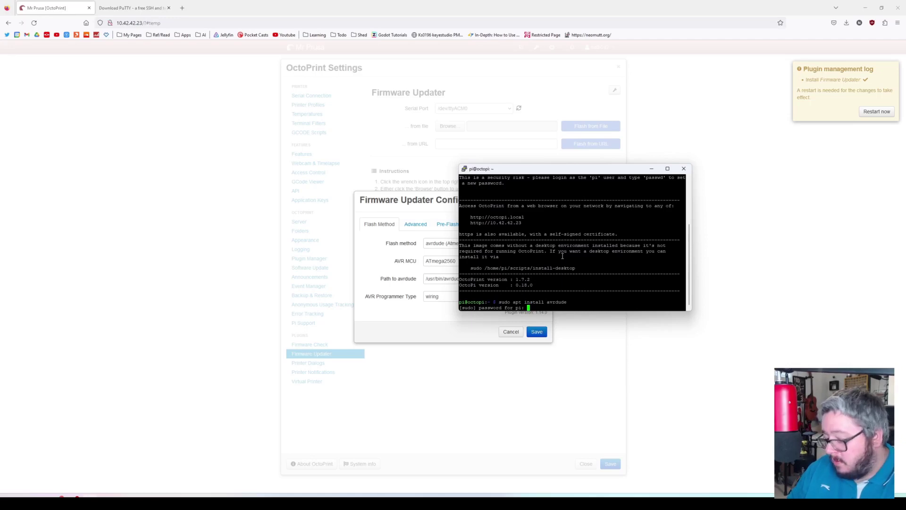
pyautogui.press('Return')
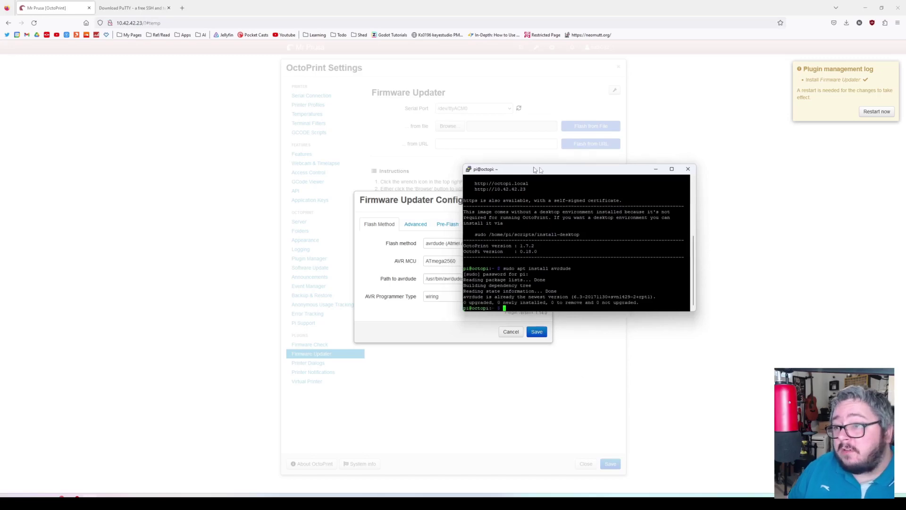
# - Keep ATmega2560 as AVR MCU, test /usr/bin/avrdude, and save the configuration
pyautogui.moveTo(542, 169); pyautogui.dragTo(727, 215)
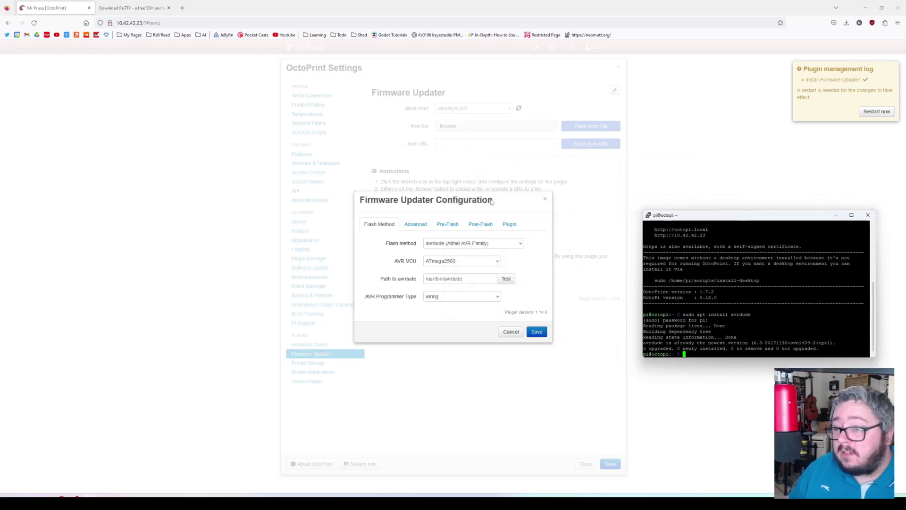
pyautogui.click(534, 282)
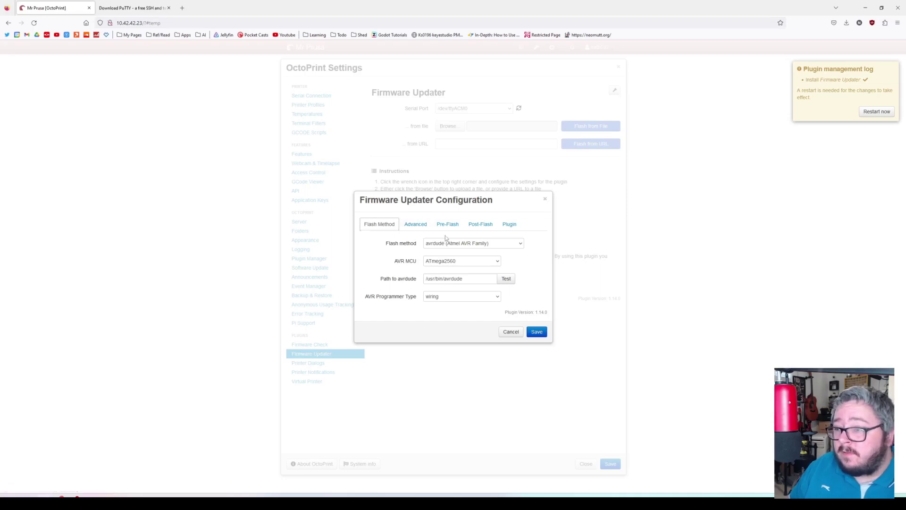
pyautogui.click(442, 263)
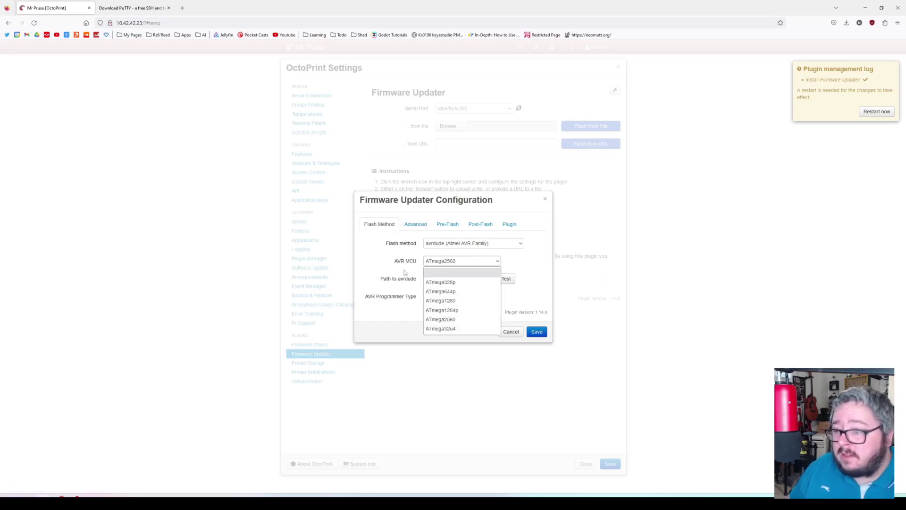
pyautogui.click(402, 271)
pyautogui.click(443, 278)
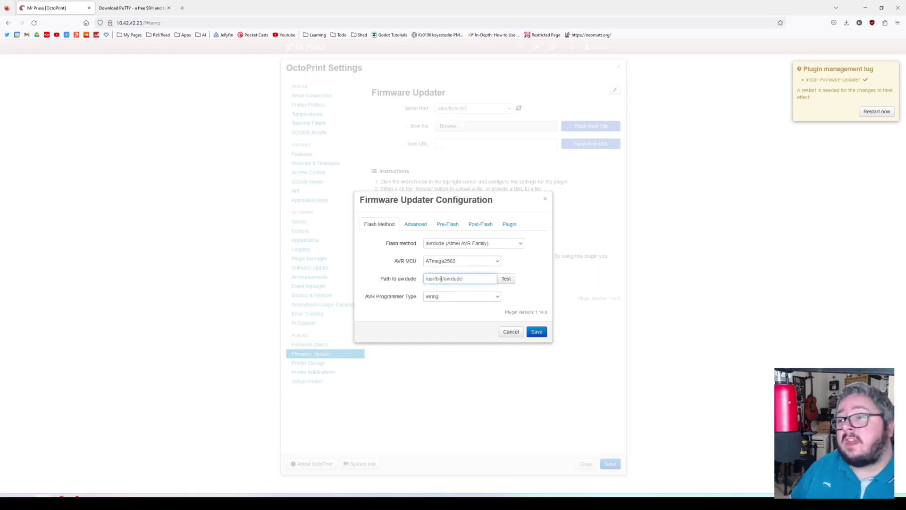
pyautogui.moveTo(425, 279); pyautogui.dragTo(467, 278)
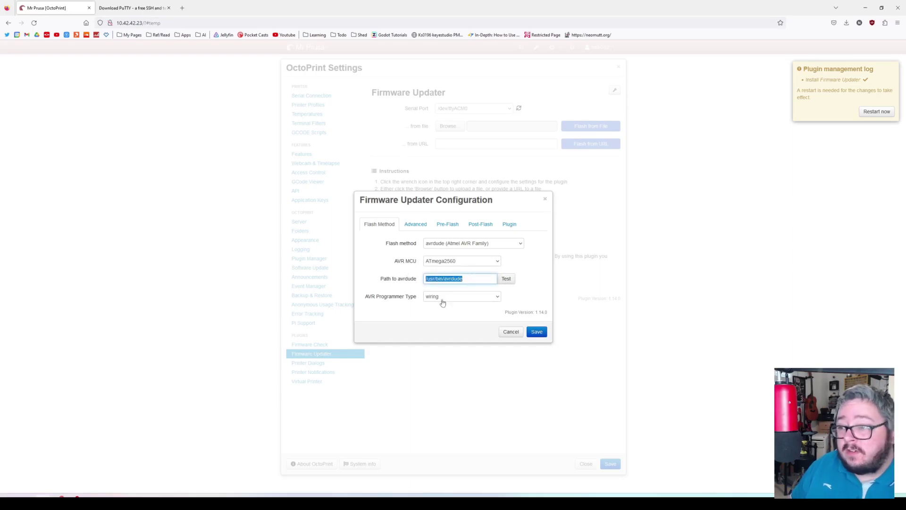
pyautogui.click(405, 297)
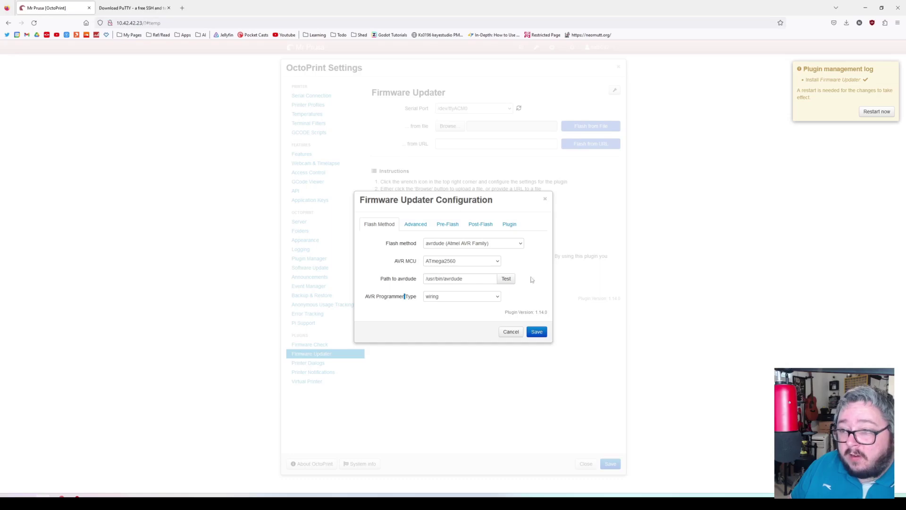
pyautogui.click(505, 281)
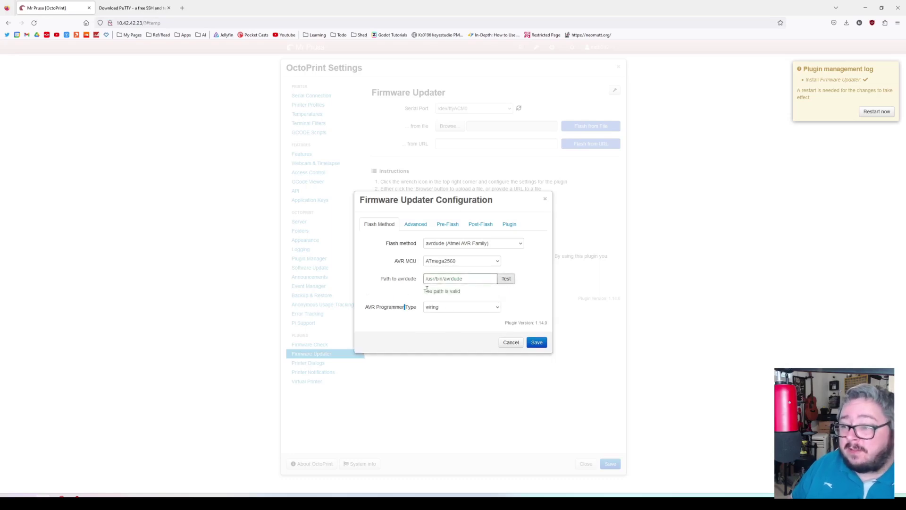
pyautogui.click(537, 342)
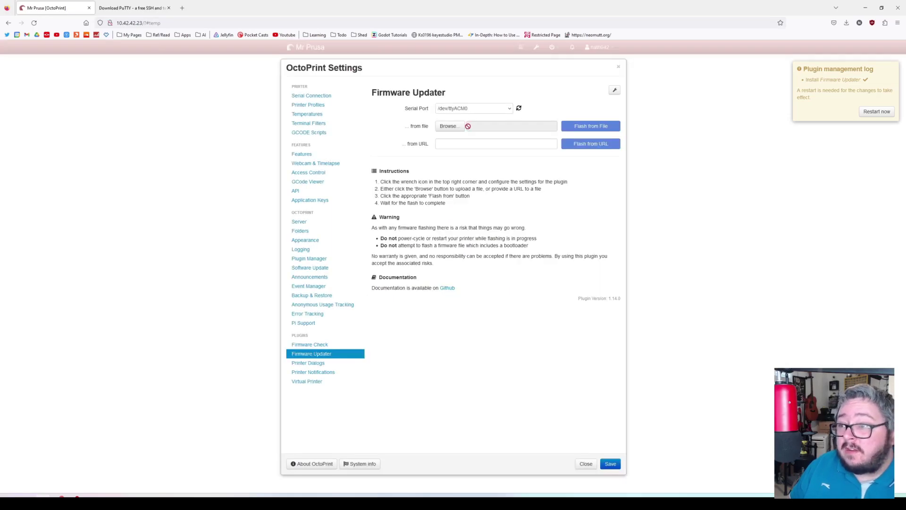
# - Review the available serial ports and keep /dev/ttyACM0 selected
pyautogui.click(472, 110)
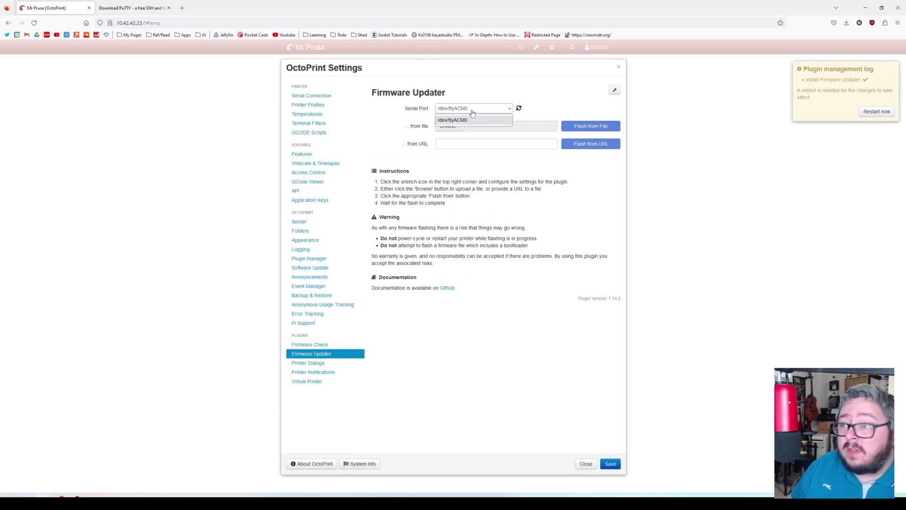
pyautogui.click(472, 114)
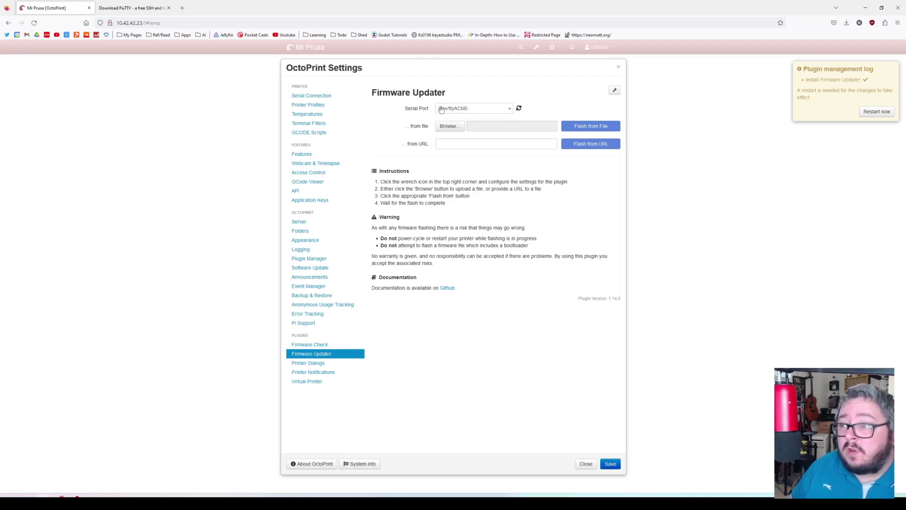
pyautogui.click(479, 112)
pyautogui.click(456, 215)
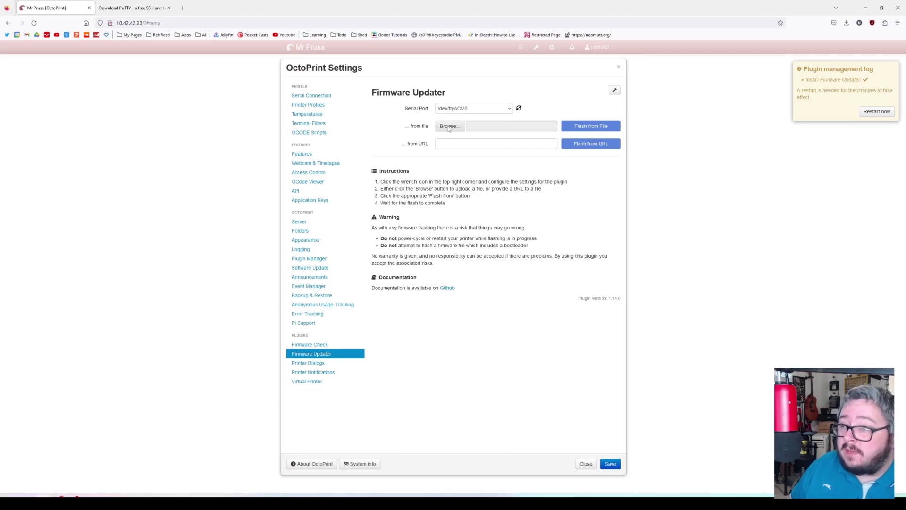
# - Start choosing the Desktop's prusa3d firmware HEX file, then cancel without loading it
pyautogui.click(449, 128)
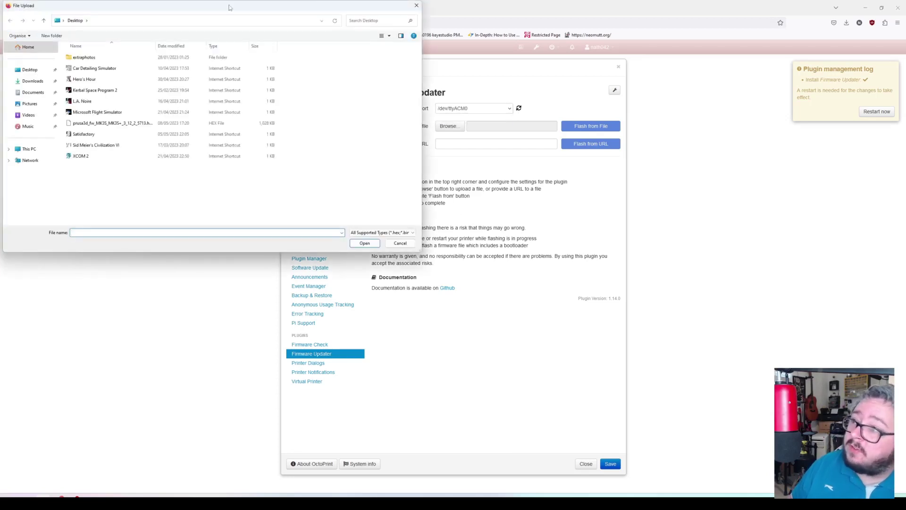
pyautogui.click(303, 188)
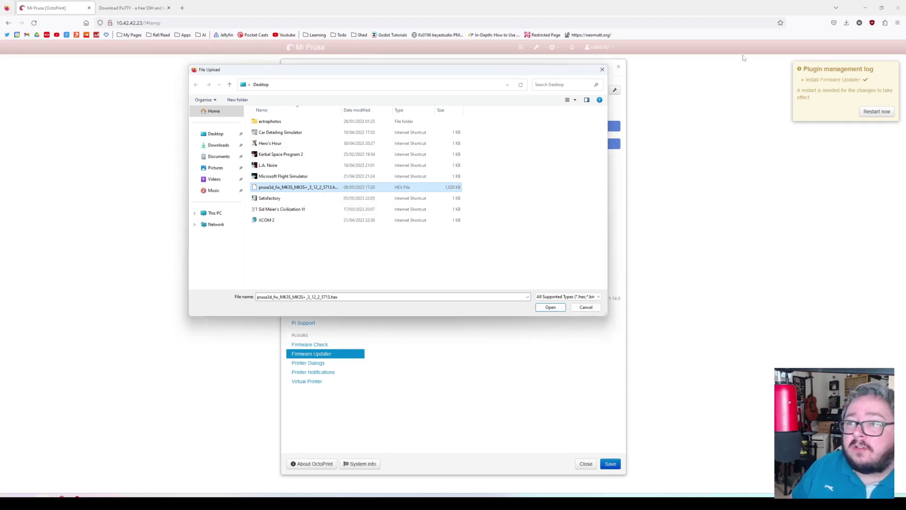
pyautogui.press('Escape')
# - Open the downloaded firmware zip's prusa3d_fw_3_12_2_MK3S folder and select the HEX file
pyautogui.click(847, 23)
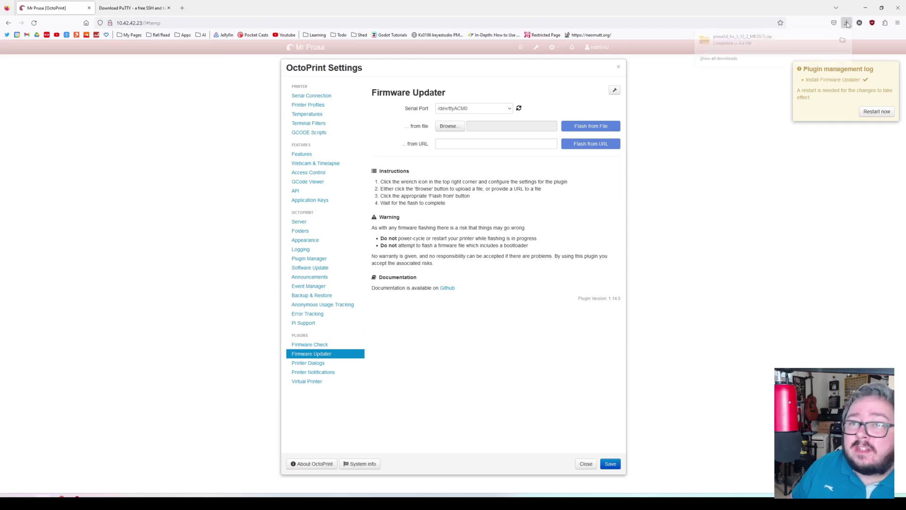
pyautogui.click(622, 77)
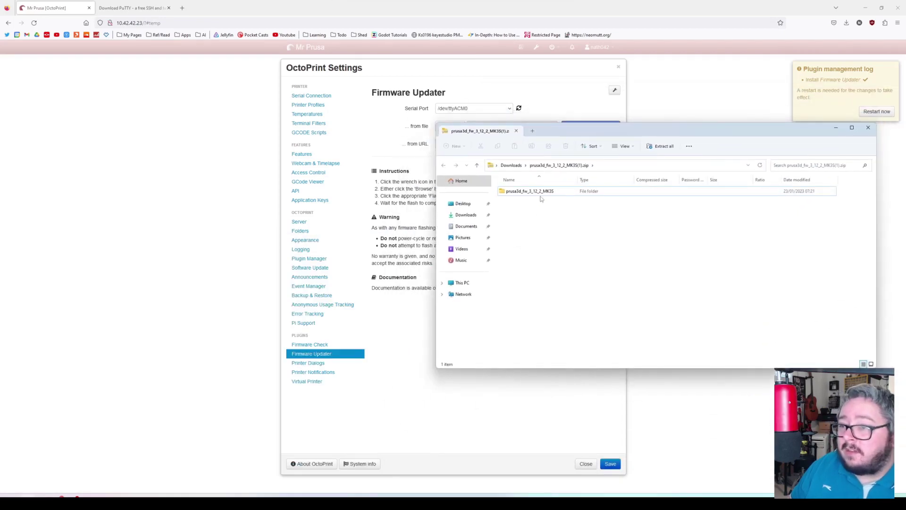
pyautogui.doubleClick(542, 192)
pyautogui.click(555, 269)
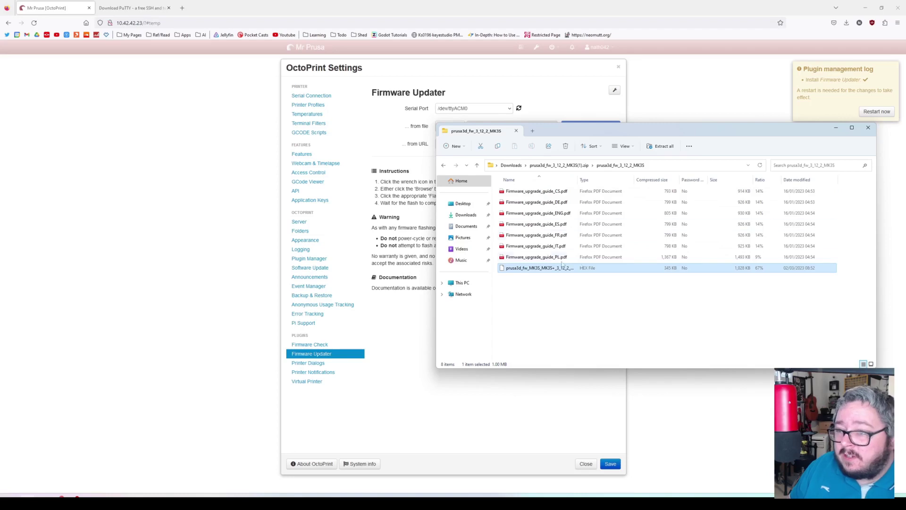
pyautogui.doubleClick(578, 180)
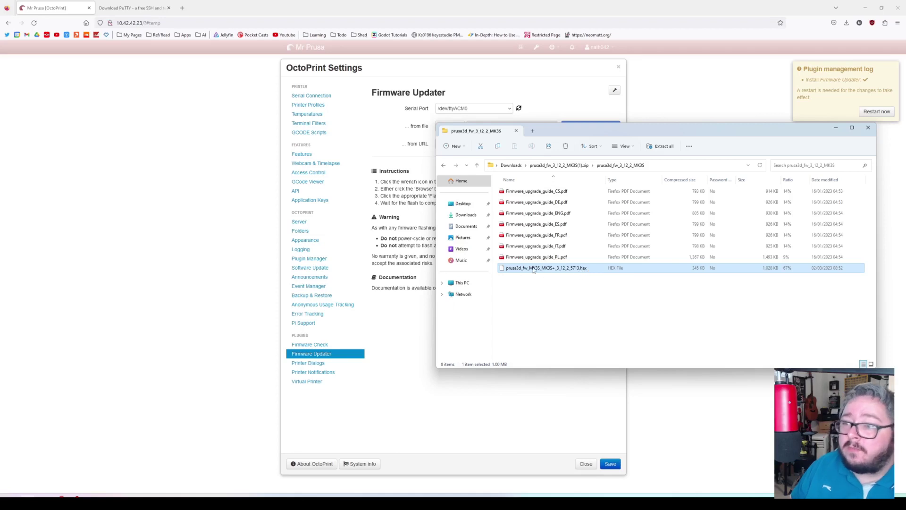
# - Copy the HEX file onto the Desktop, replacing the older copy
pyautogui.moveTo(534, 269); pyautogui.dragTo(557, 290)
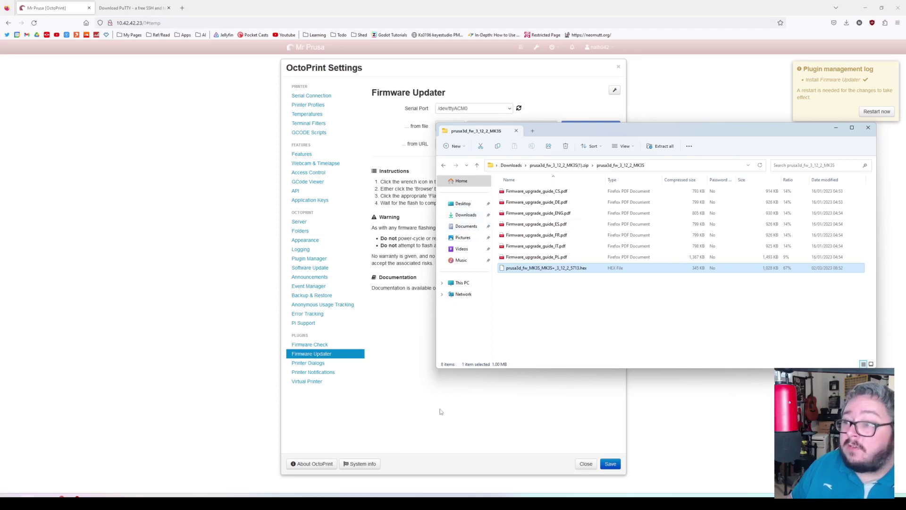
pyautogui.moveTo(547, 269); pyautogui.dragTo(463, 203)
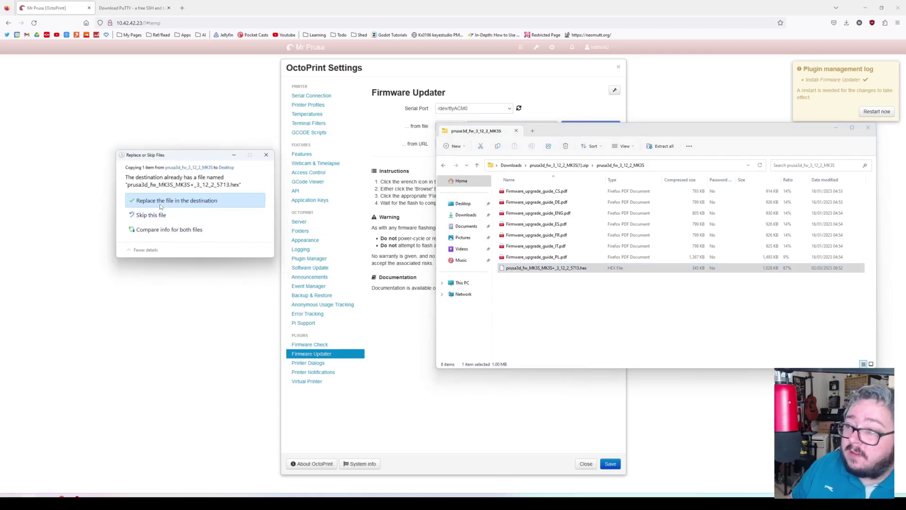
pyautogui.click(161, 203)
# - Confirm the replacement, then load the Desktop's prusa3d_fw_MK3S_MK3S+_3_12_2_5713.hex into the Firmware Updater
pyautogui.click(414, 216)
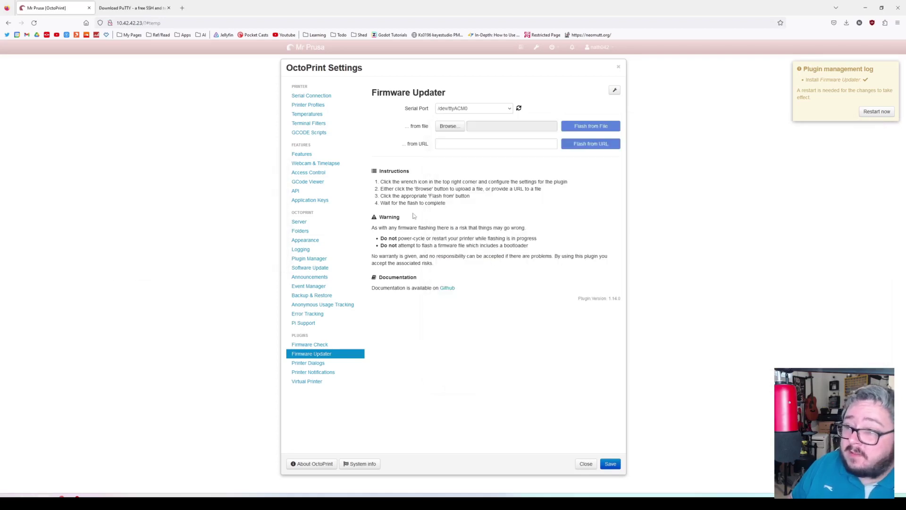
pyautogui.click(449, 126)
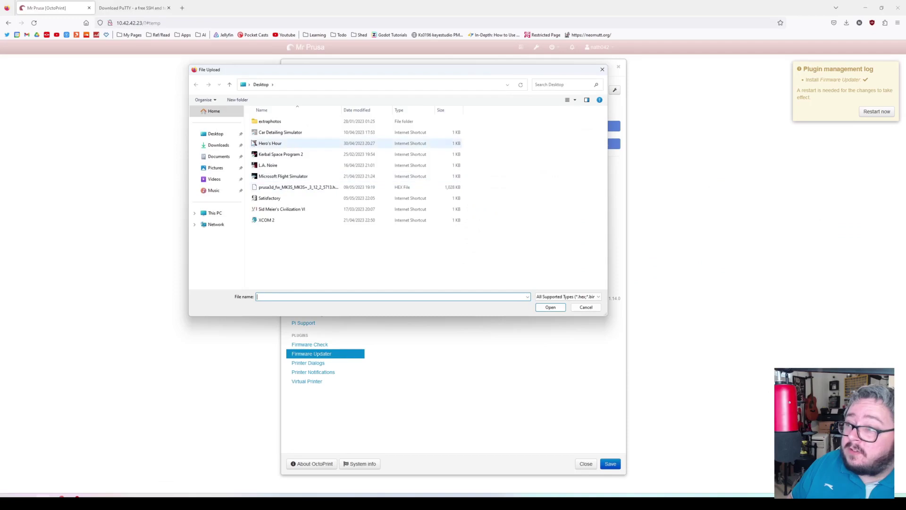
pyautogui.click(283, 192)
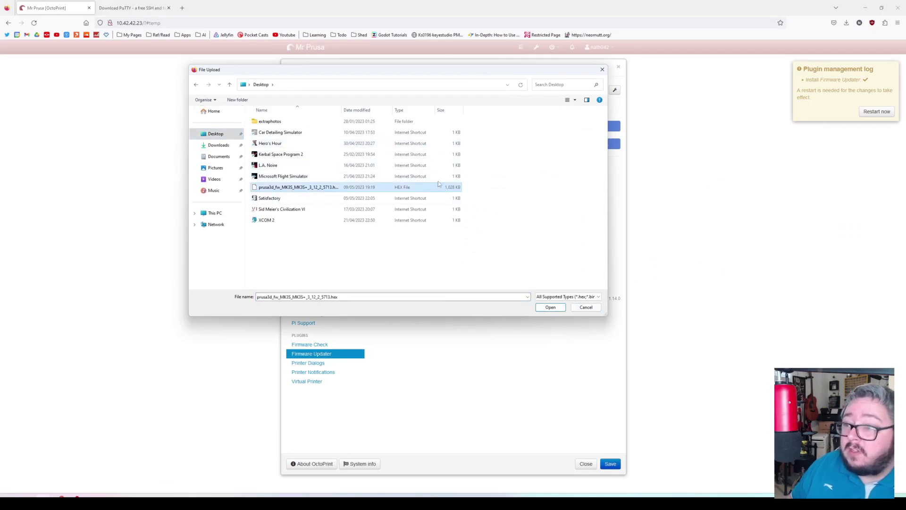
pyautogui.click(587, 308)
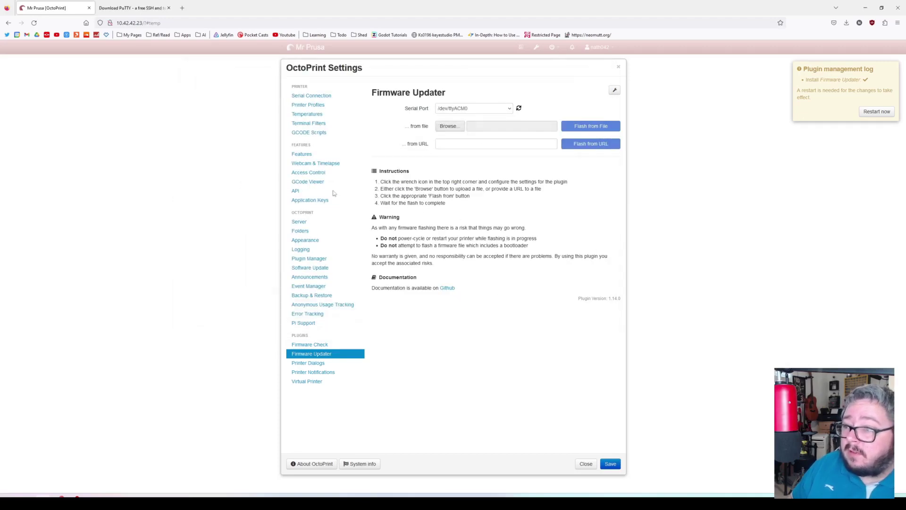
pyautogui.click(299, 187)
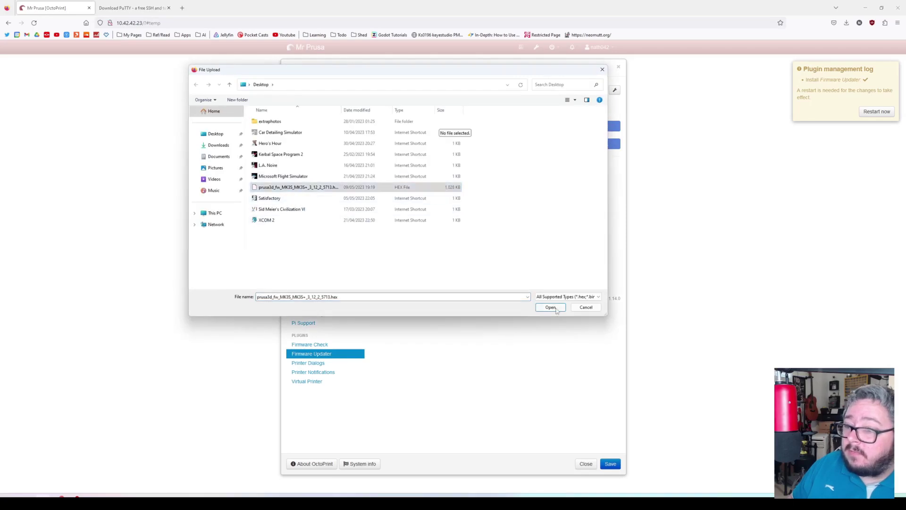
pyautogui.click(556, 309)
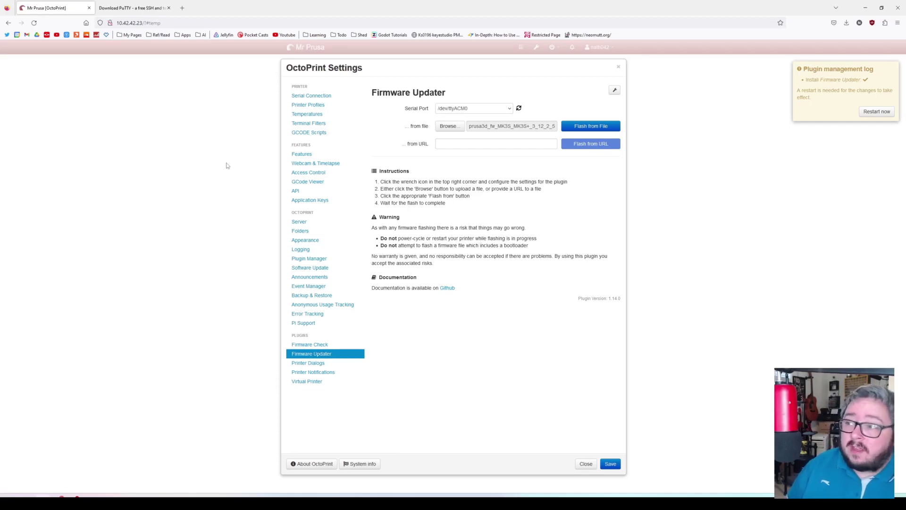
# - Dismiss the Settings modal by clicking the backdrop to return to the Operational dashboard
pyautogui.click(237, 210)
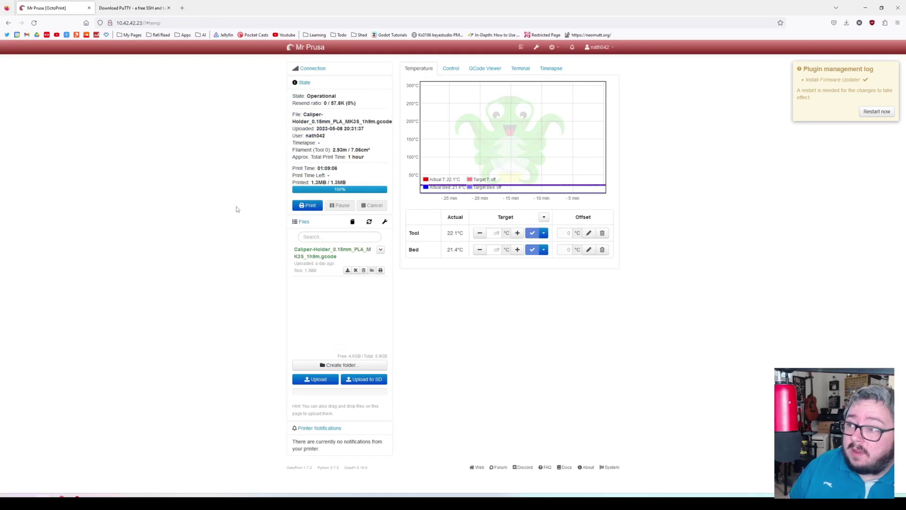